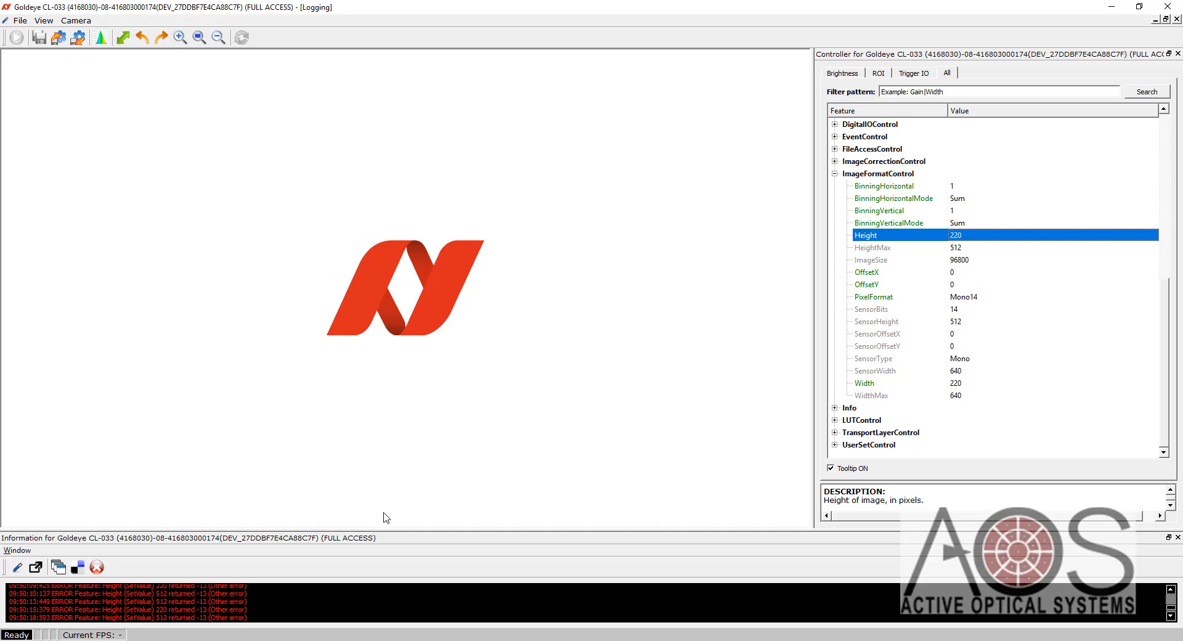
- Close and reopen the Goldeye CL-033 camera, show all its features and expand ImageFormatControl
click(1170, 7)
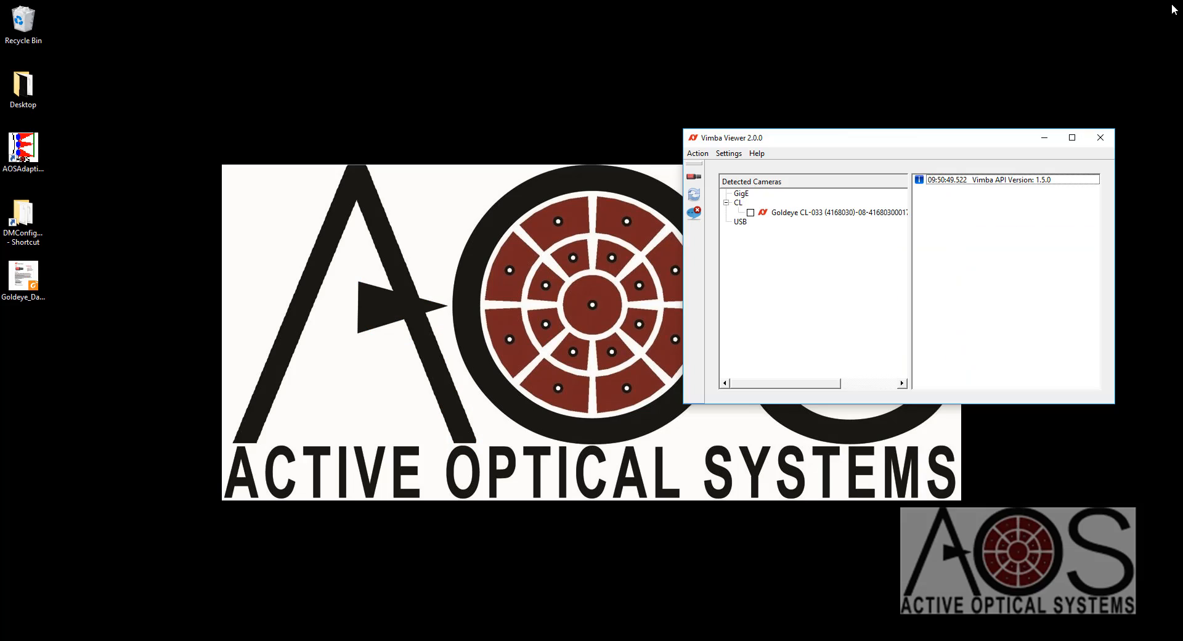
click(750, 212)
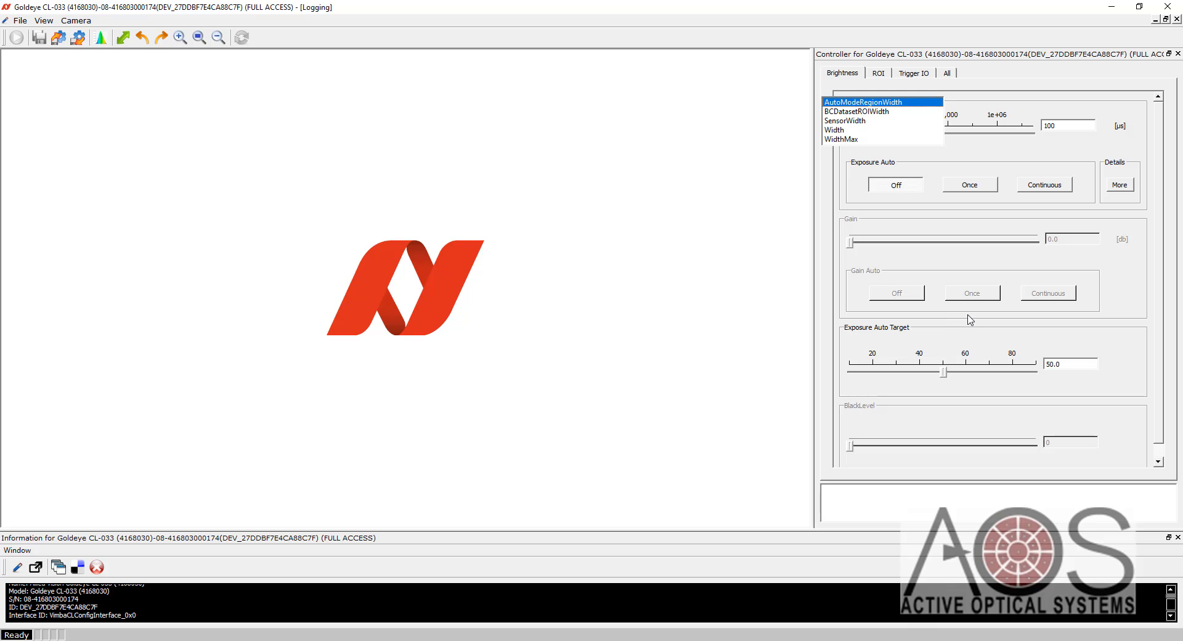
click(948, 74)
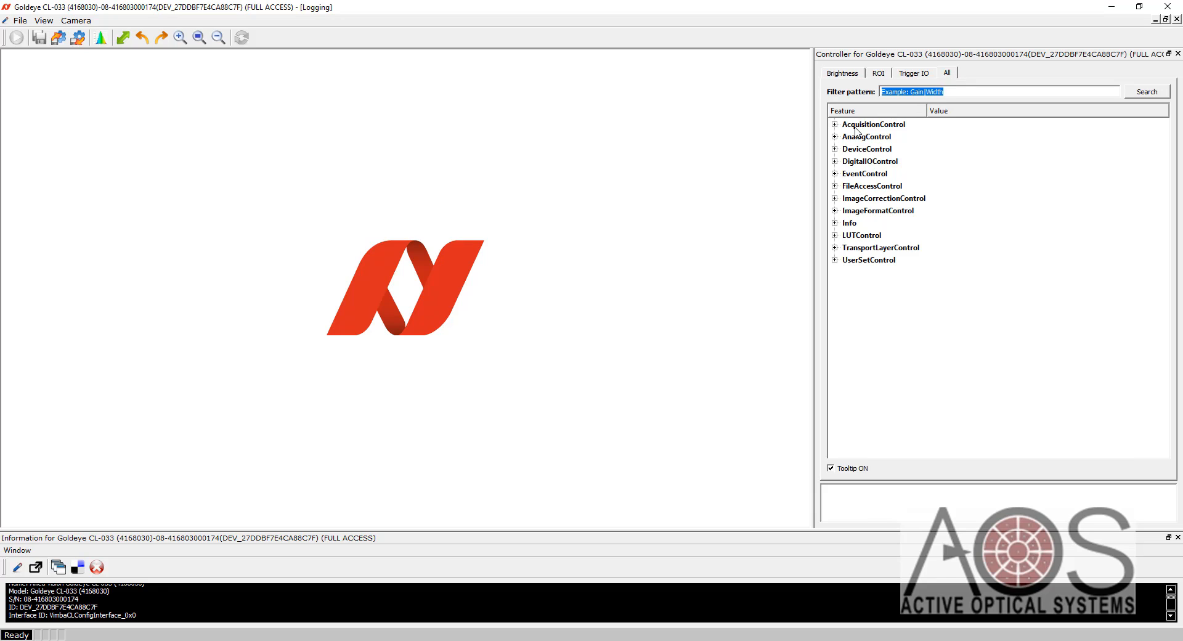
click(834, 211)
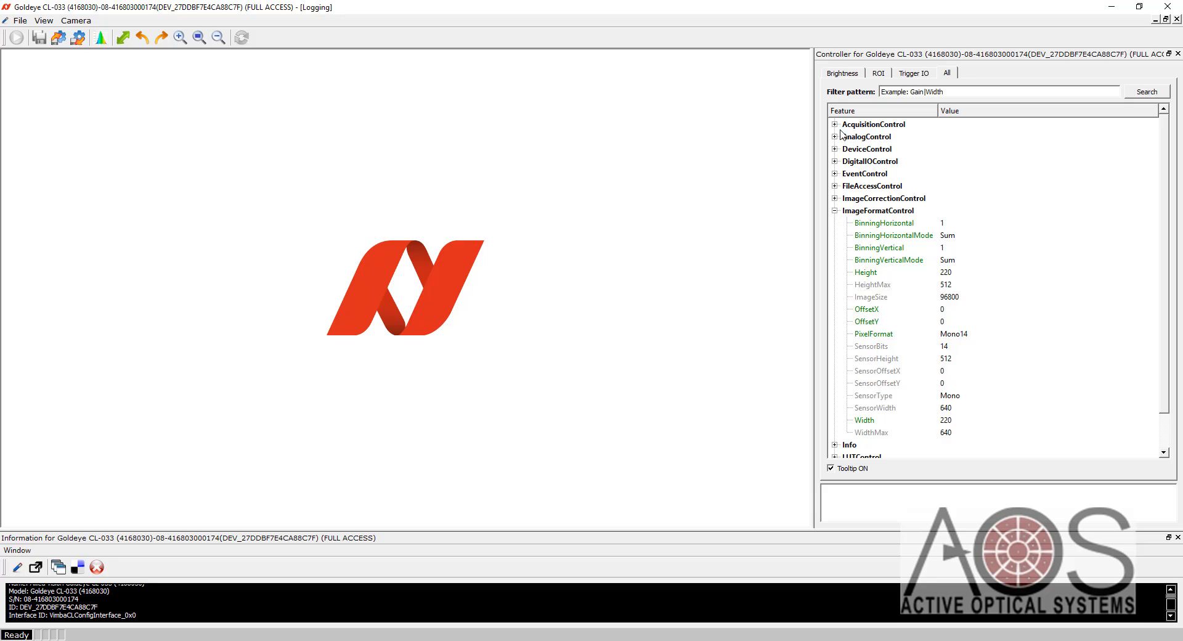
- Execute the AcquisitionStop command under AcquisitionControl to stop the camera's image acquisition
click(835, 125)
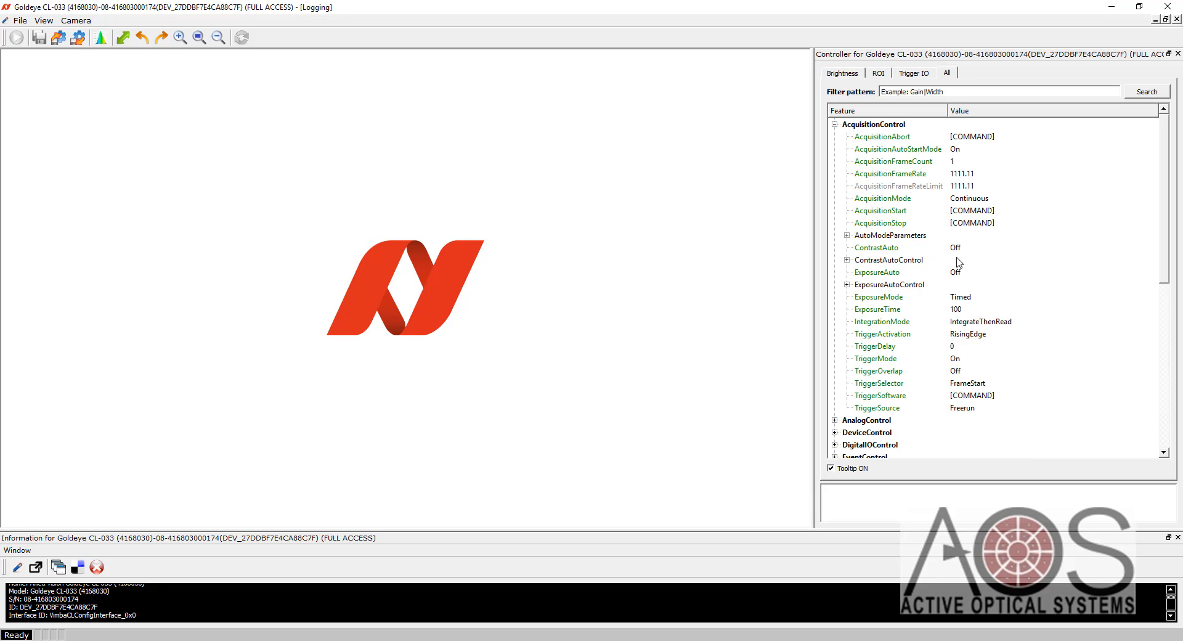
click(992, 224)
click(1022, 195)
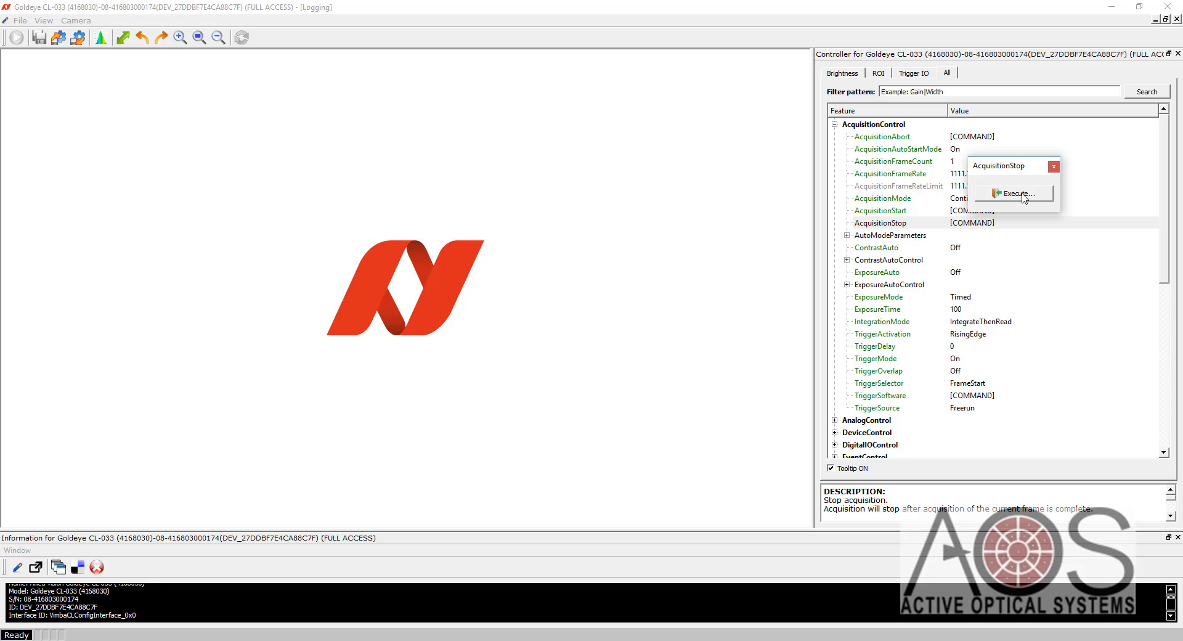
click(1022, 194)
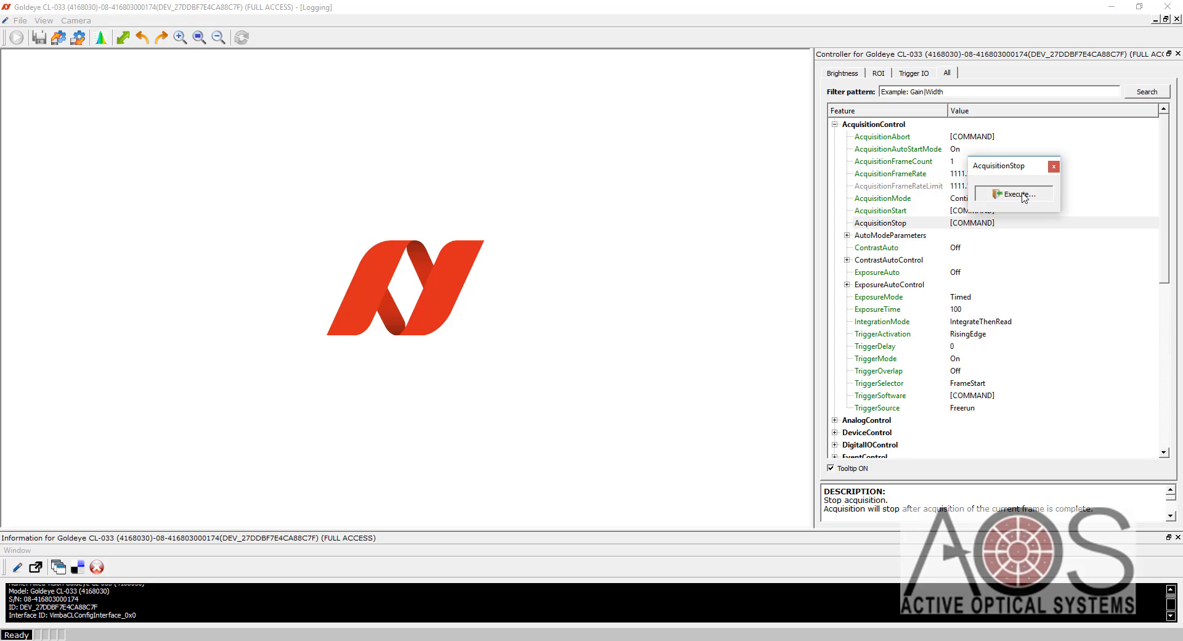
click(1054, 167)
- Set the image Height under ImageFormatControl to 512 pixels
scroll(1097, 334, down, 7)
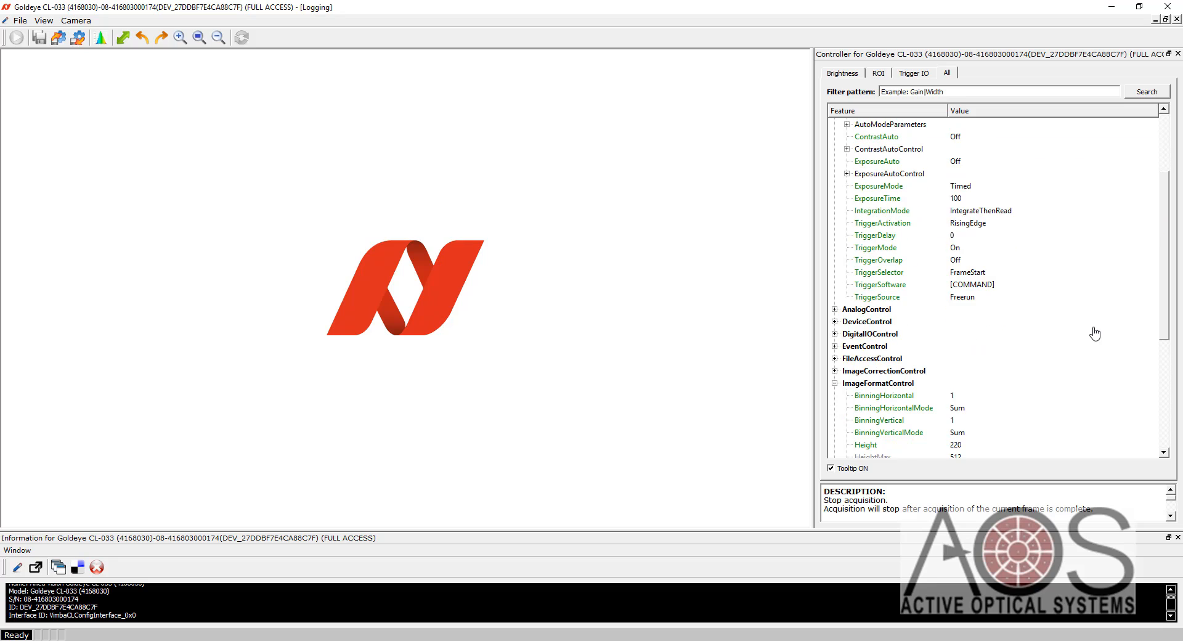
scroll(1099, 335, down, 2)
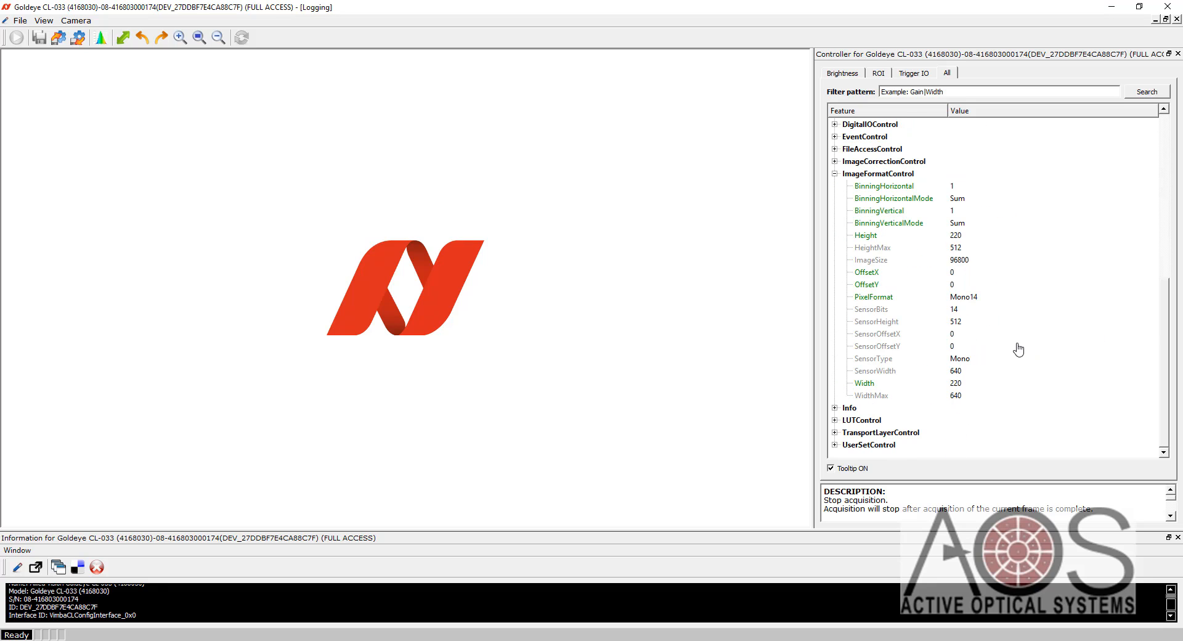
click(963, 237)
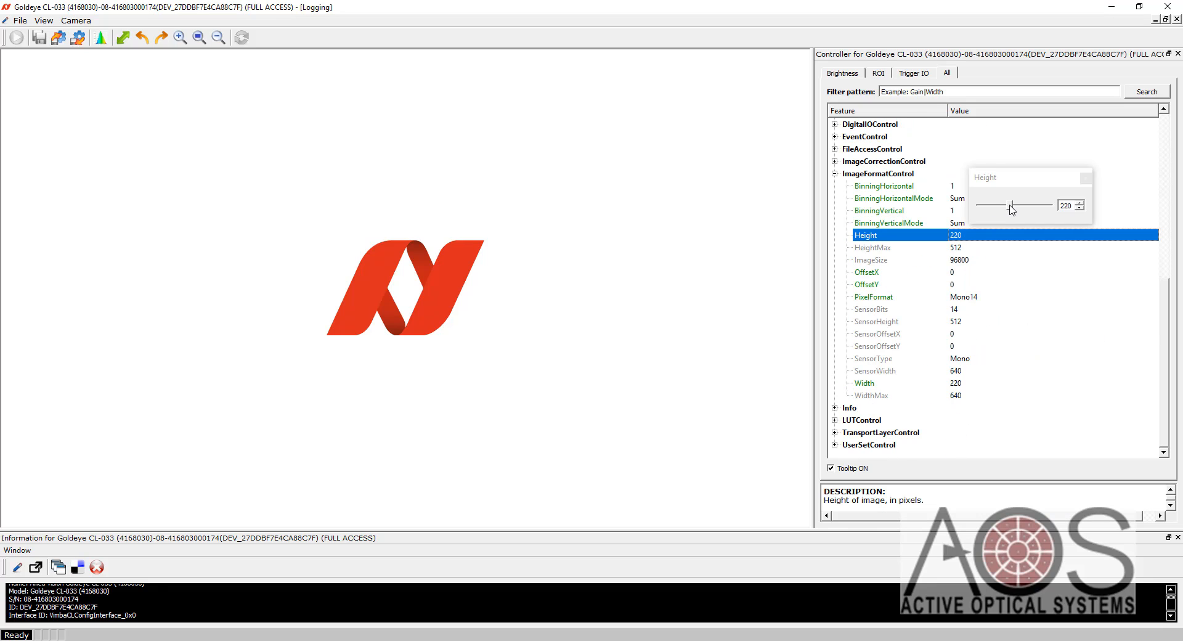
drag(1056, 203, 1058, 203)
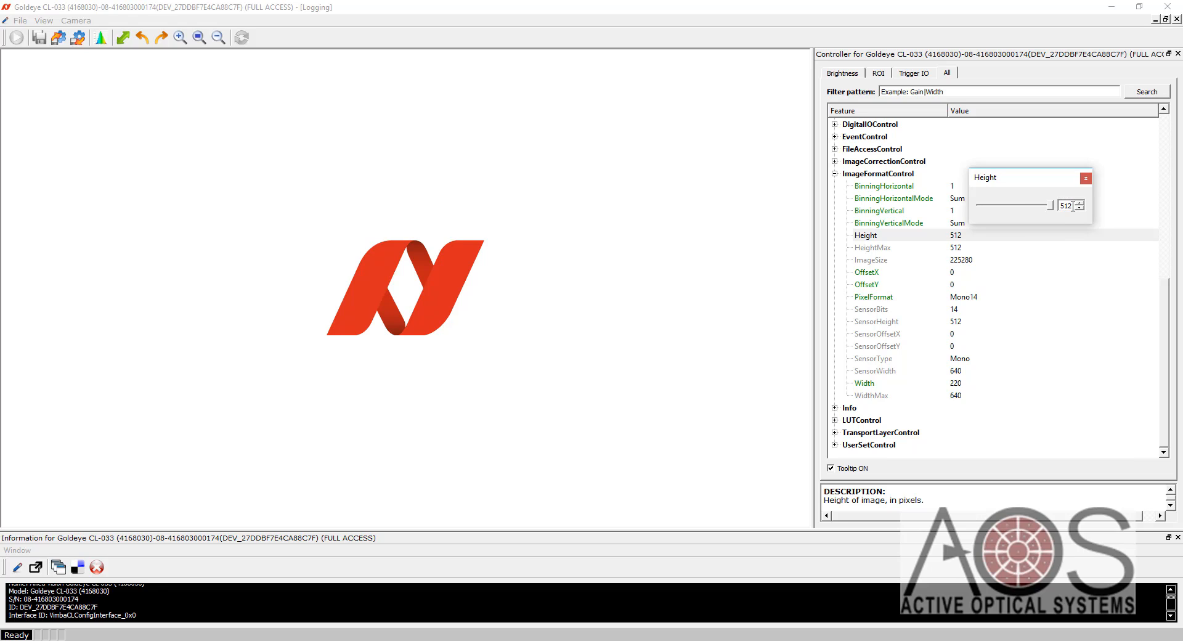
click(1088, 182)
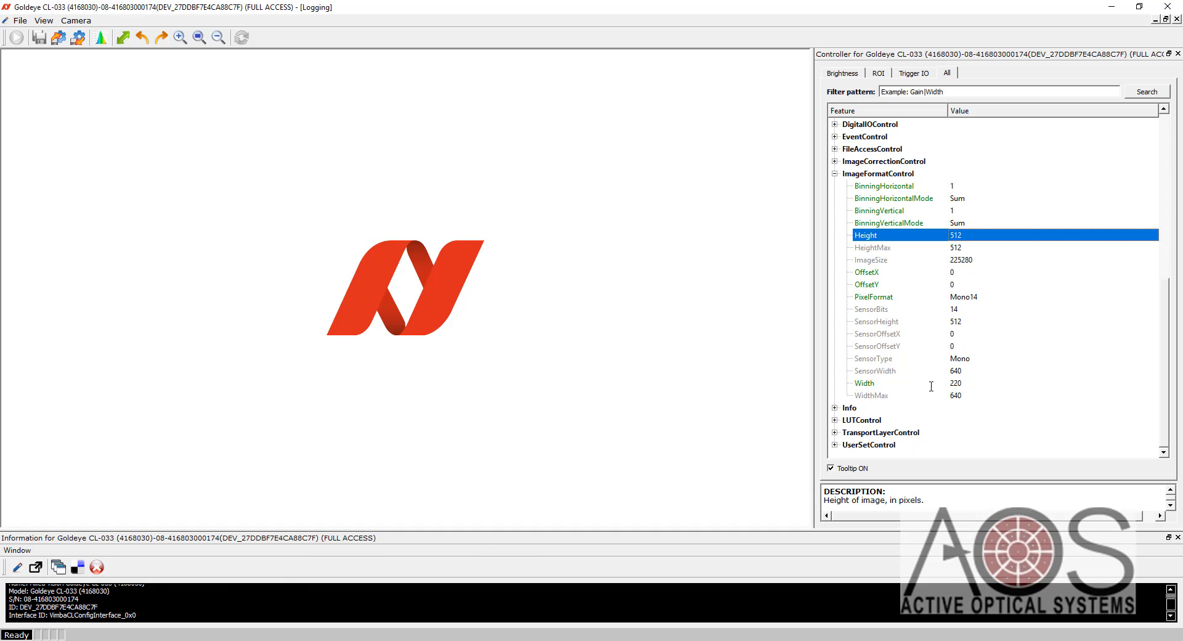
- Set the image Width under ImageFormatControl to 640 pixels and check the AcquisitionFrameRate under AcquisitionControl
click(970, 385)
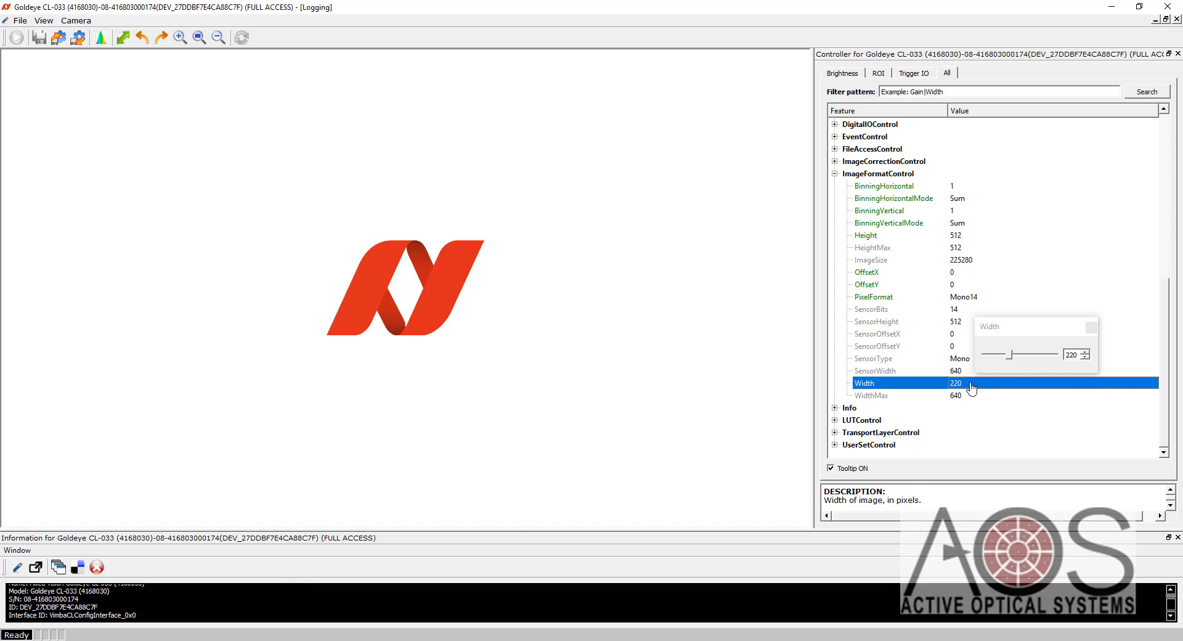
drag(1008, 355, 1075, 355)
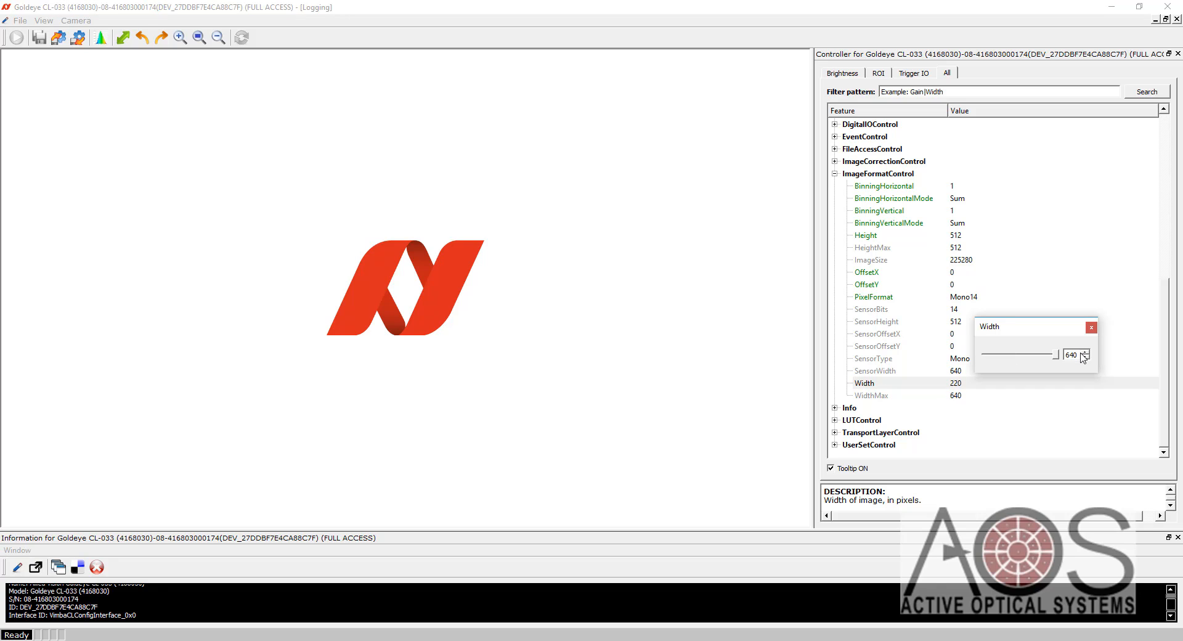
key(Return)
click(1091, 329)
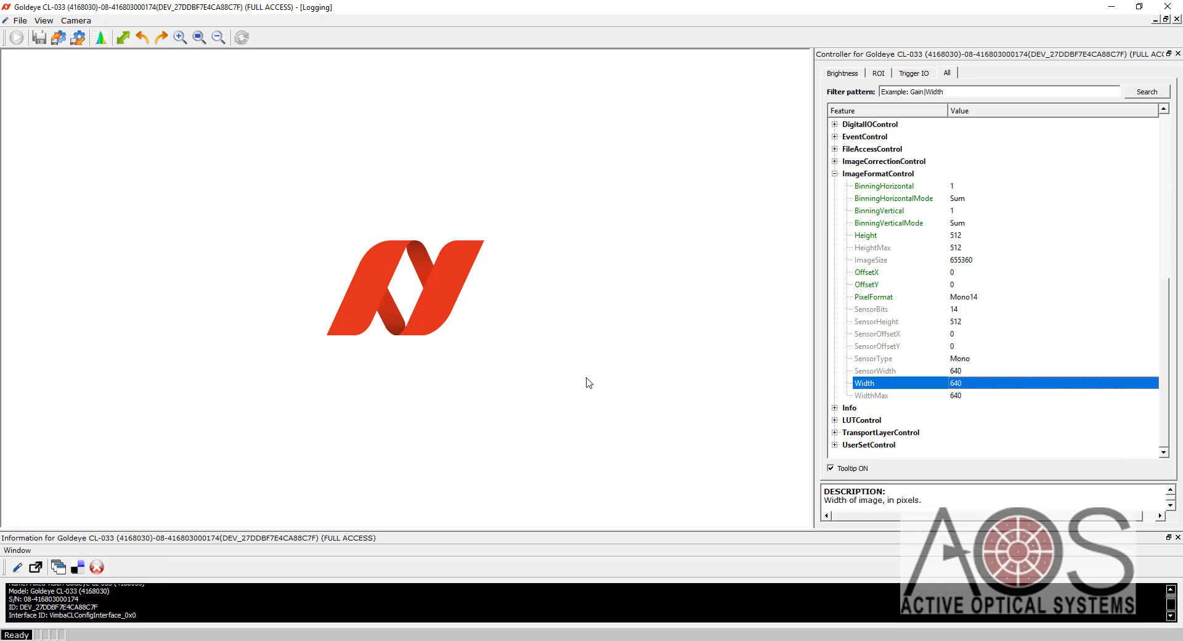
drag(1164, 360, 1179, 146)
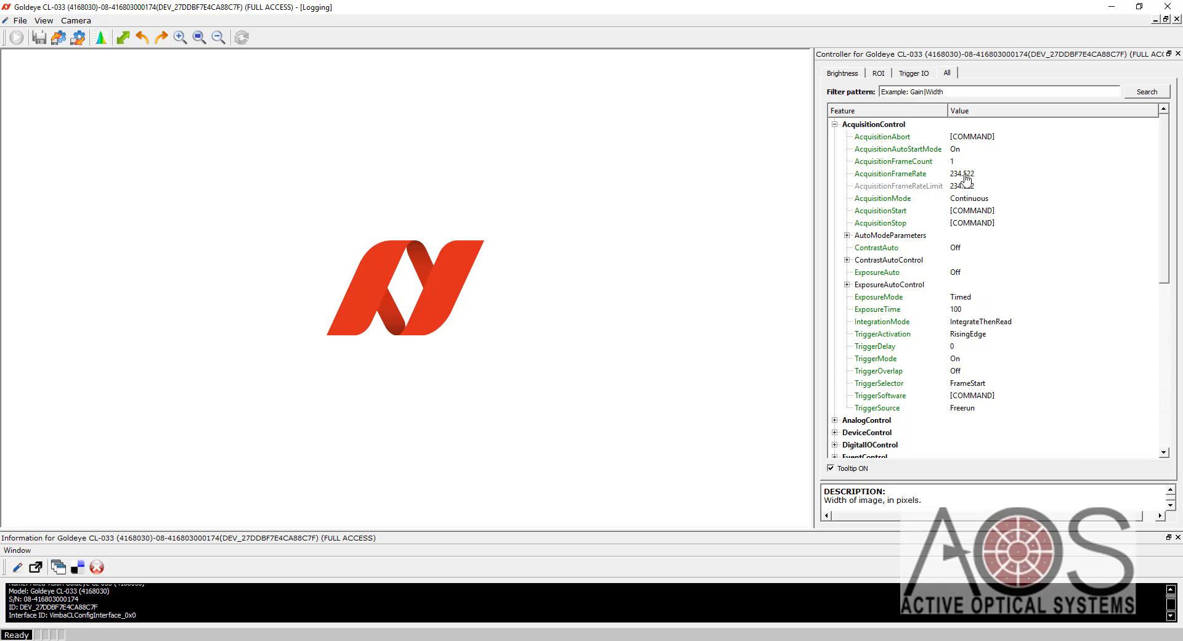
mouse_move(964, 177)
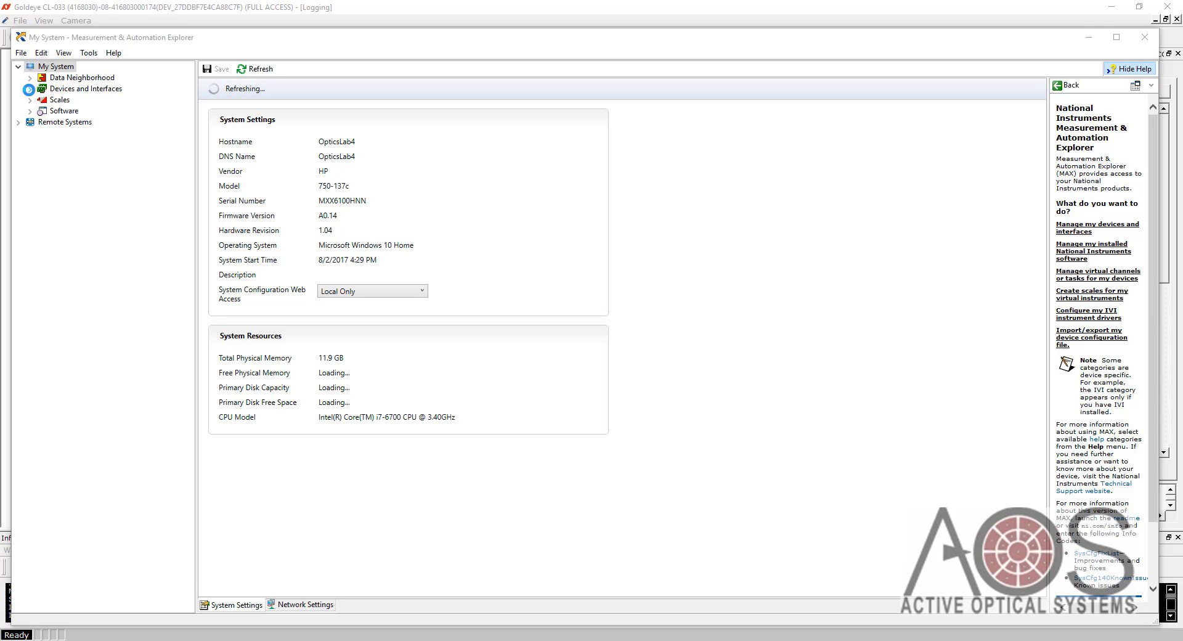
- In Measurement & Automation Explorer, expand Devices and Interfaces and try to expand the NI PCIe-1427 "img0" frame grabber
click(29, 88)
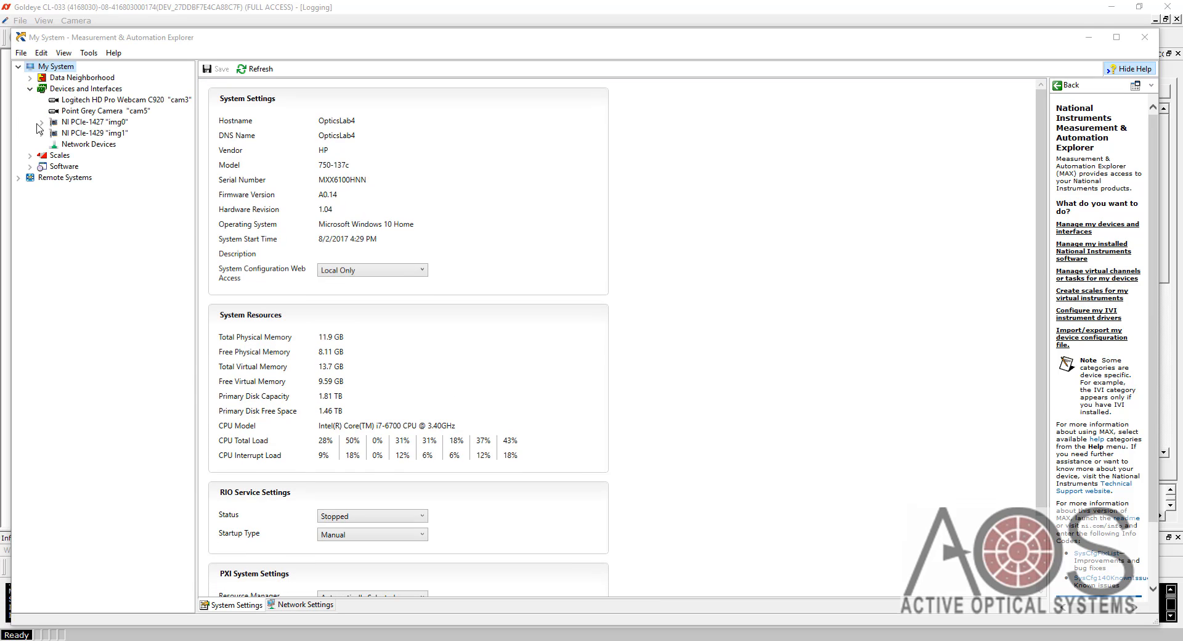
click(42, 122)
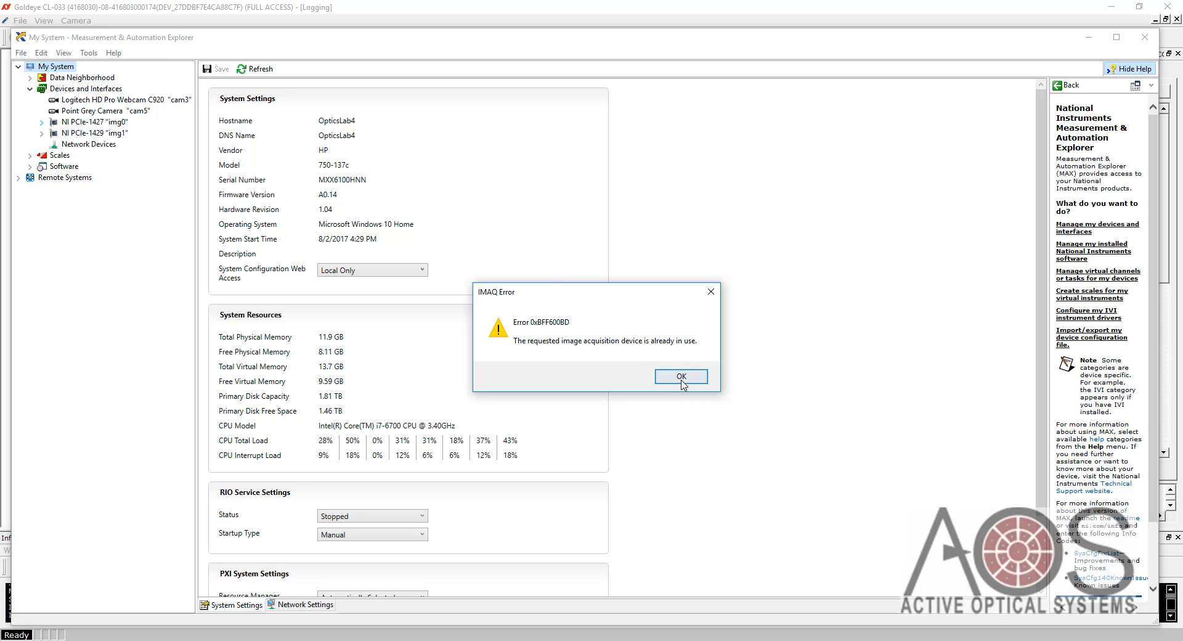
click(681, 377)
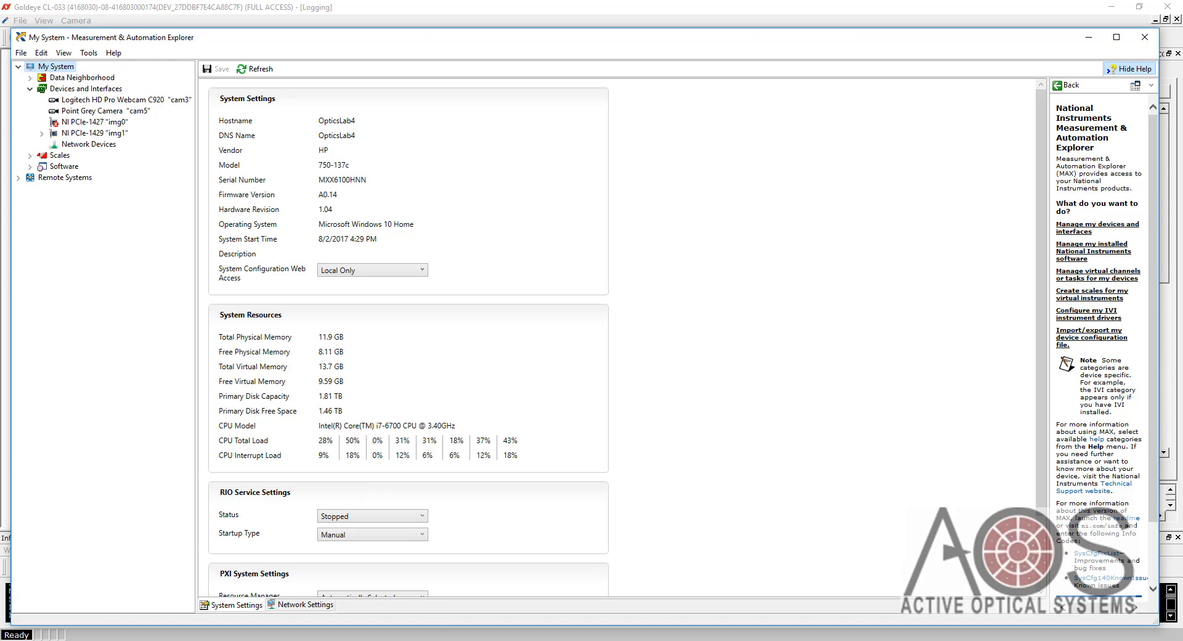
- Switch to AOS Adaptive Optics and change the camera source to Simulated: File Camera
key(alt+Tab)
key(alt+Tab)
key(alt+Tab)
key(alt+Tab)
key(alt+Tab)
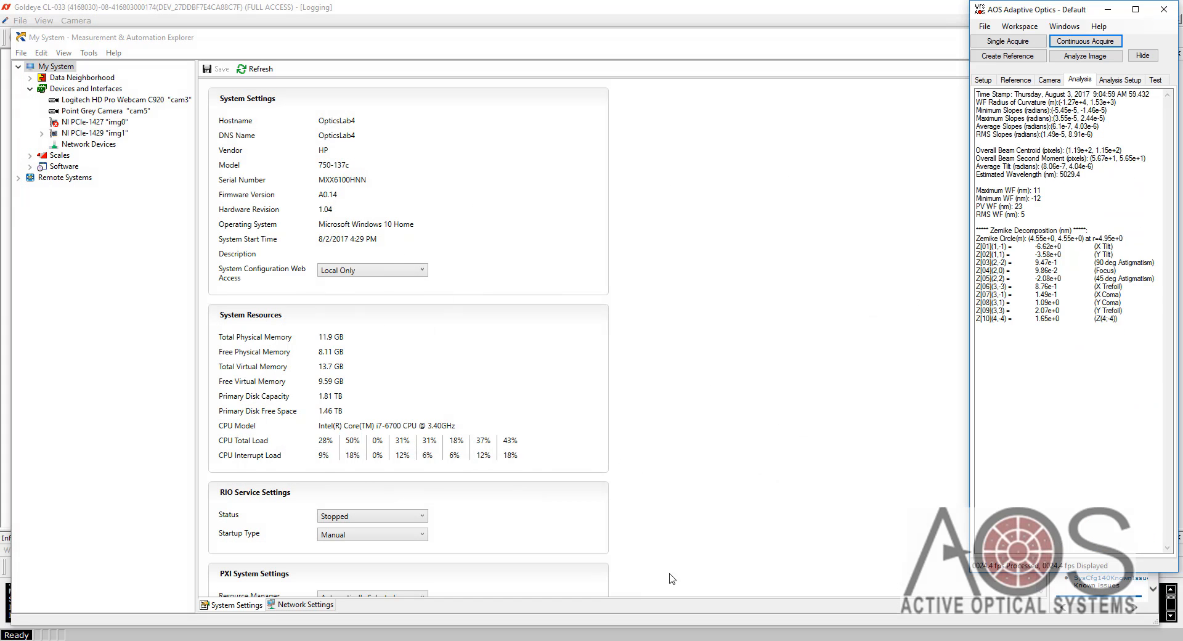
click(1049, 79)
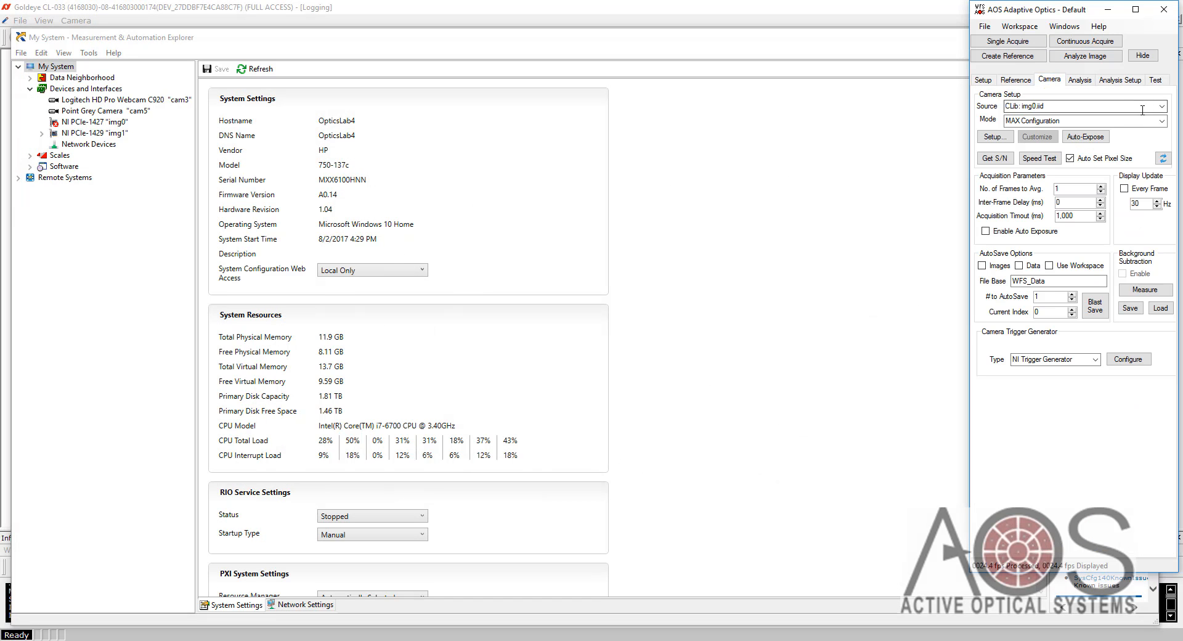
click(1161, 107)
click(1148, 117)
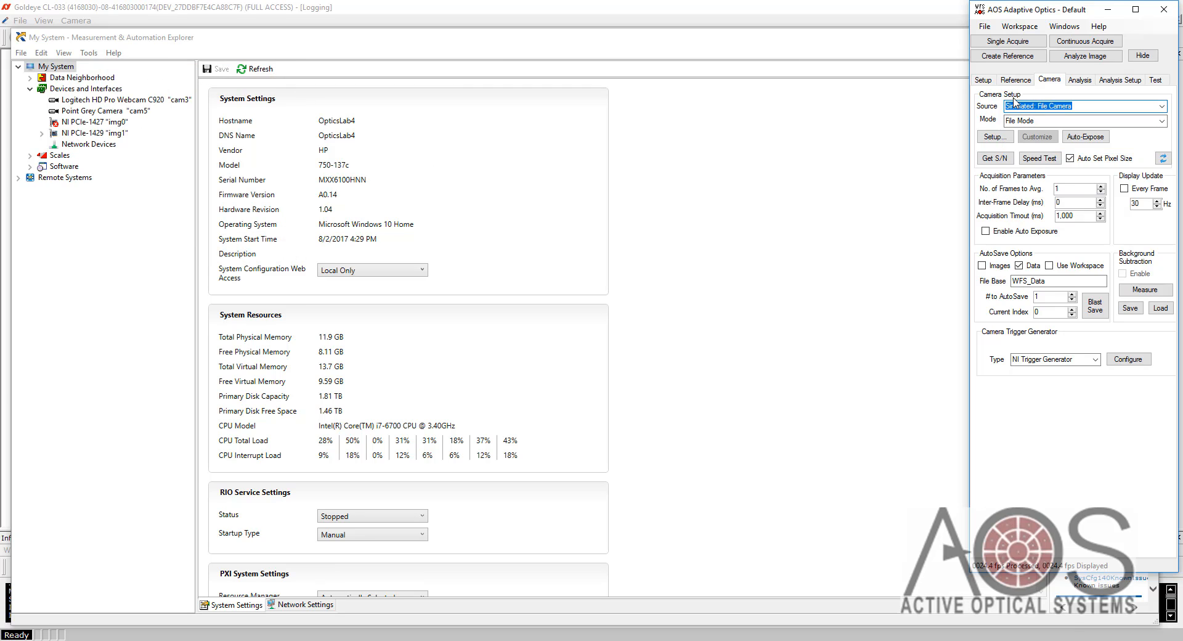
- Close AOS Adaptive Optics to release the frame grabber and refresh the system in Measurement & Automation Explorer
click(249, 69)
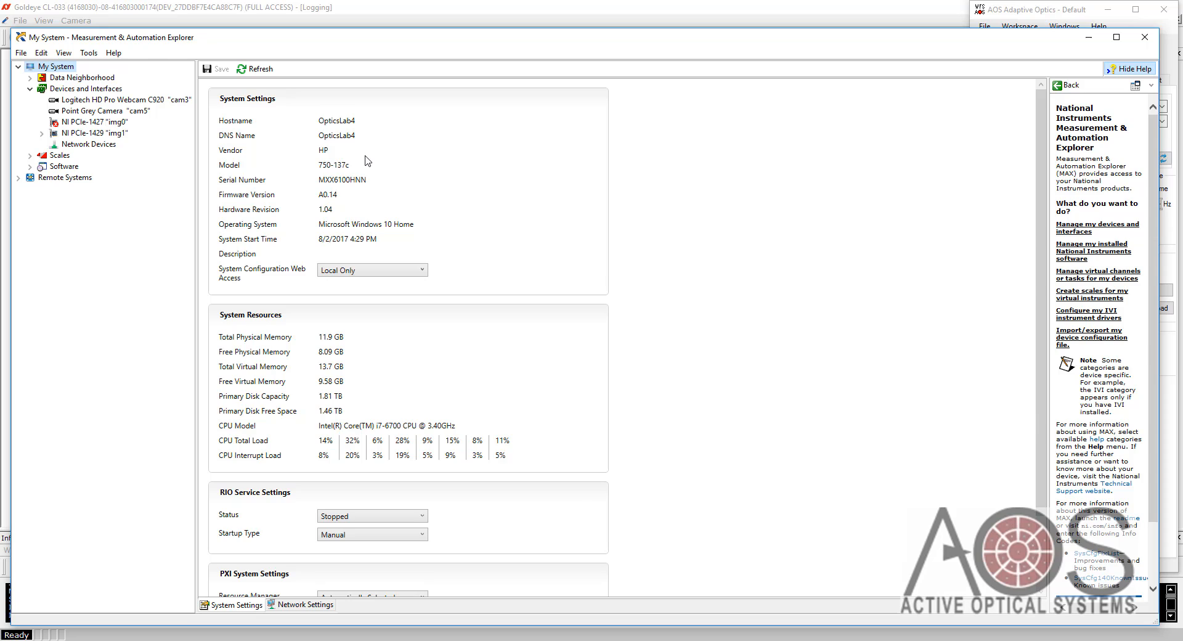
key(alt+Tab)
click(1162, 12)
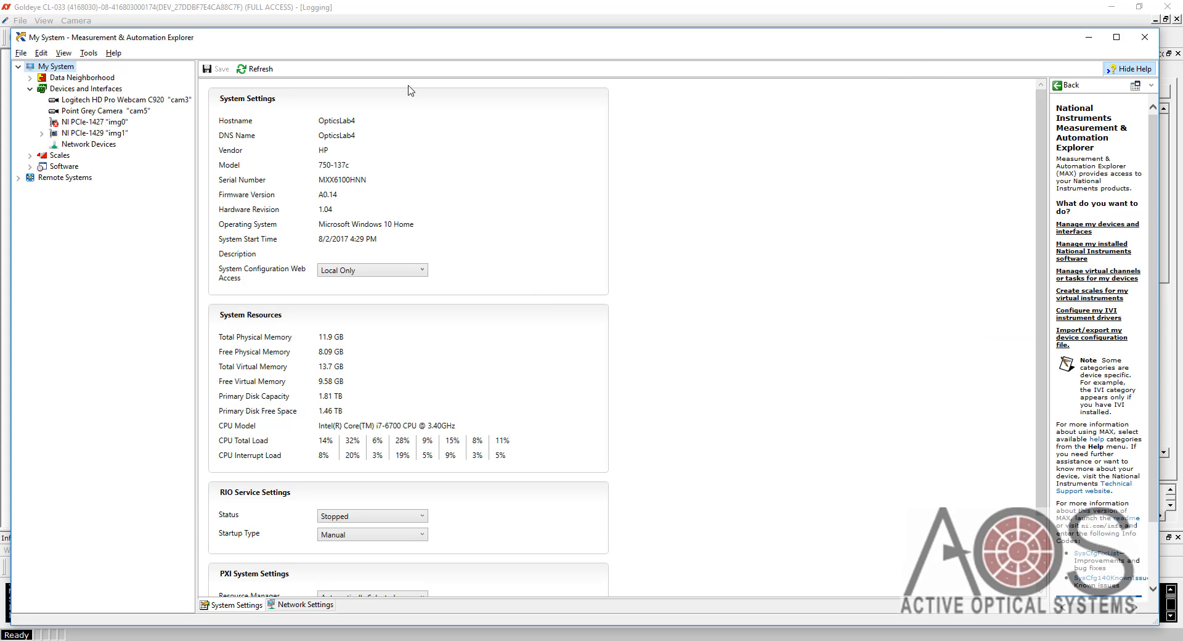
click(259, 69)
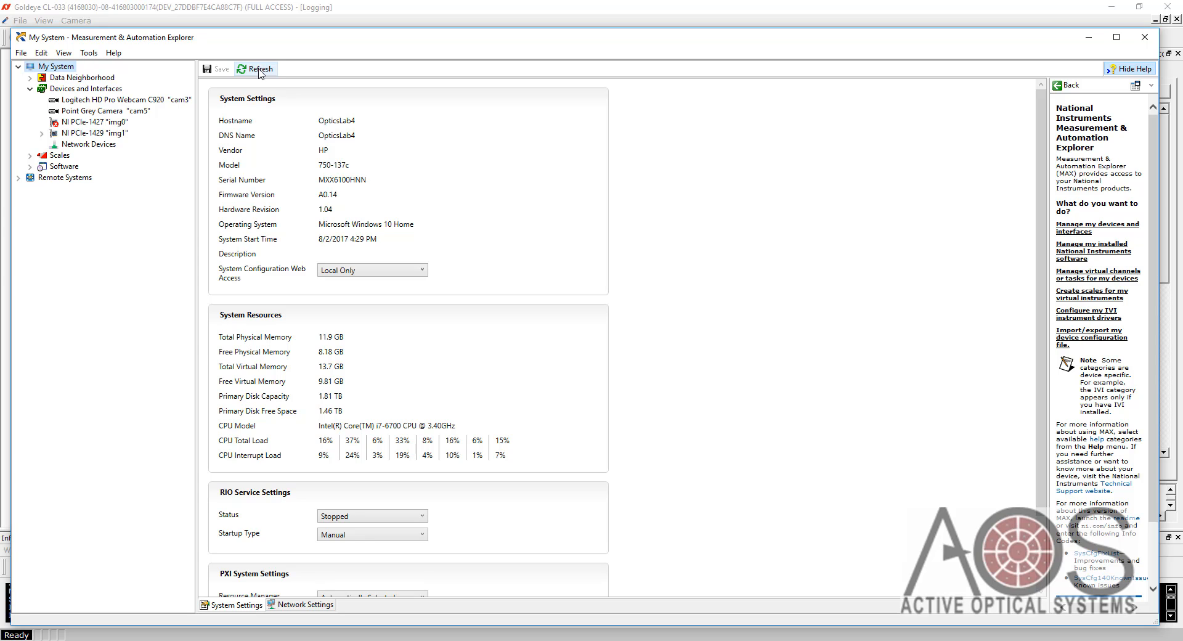
- Open Channel 0 of NI PCIe-1427 "img0" and set its acquisition window to width 640 and height 512
double_click(102, 126)
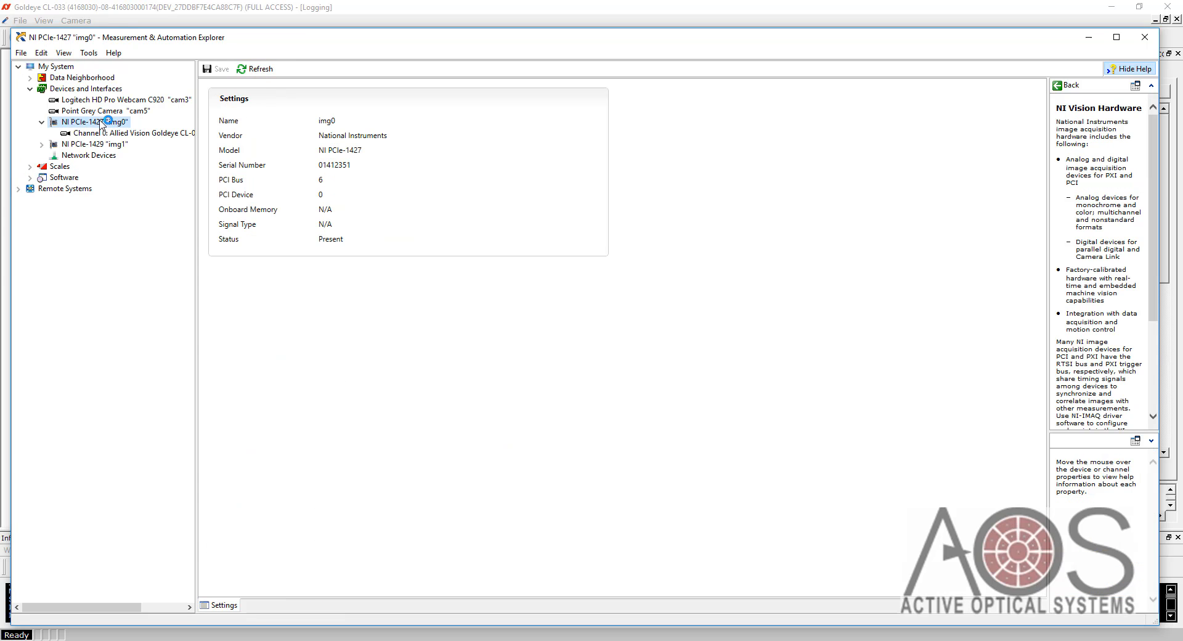
click(137, 134)
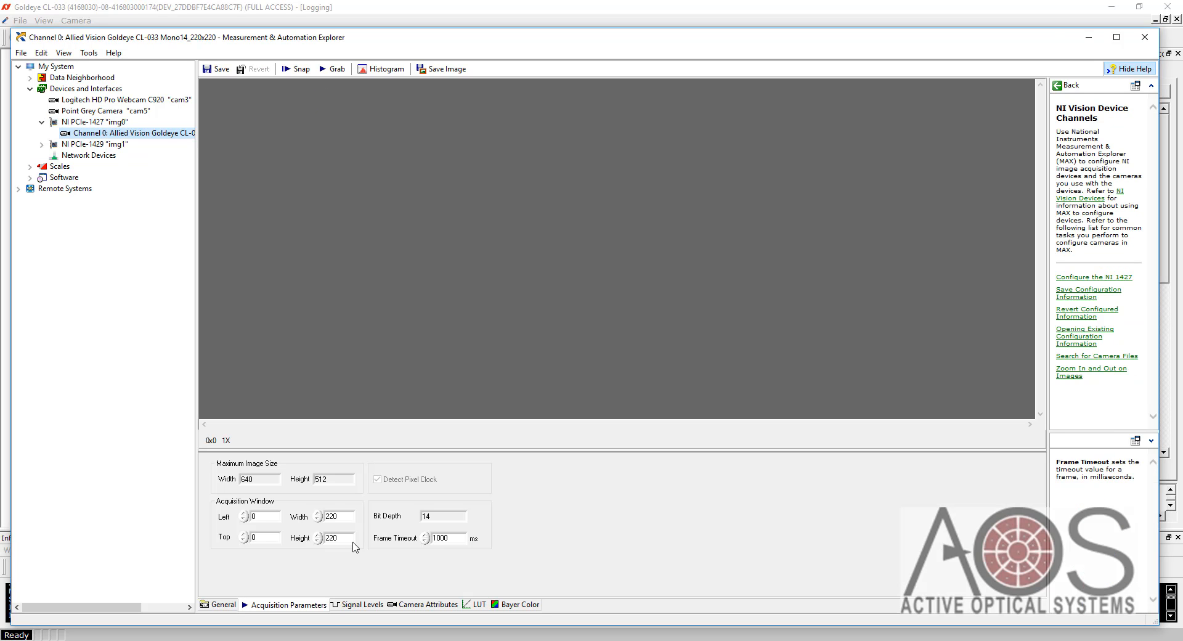
click(349, 519)
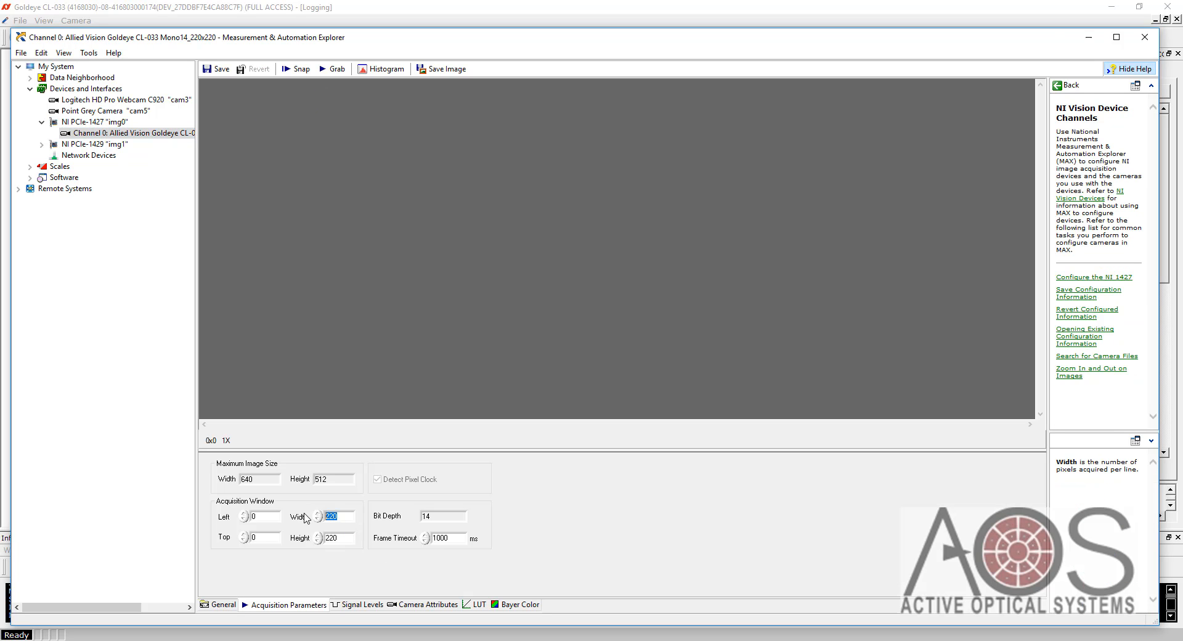
text(640)
key(Tab)
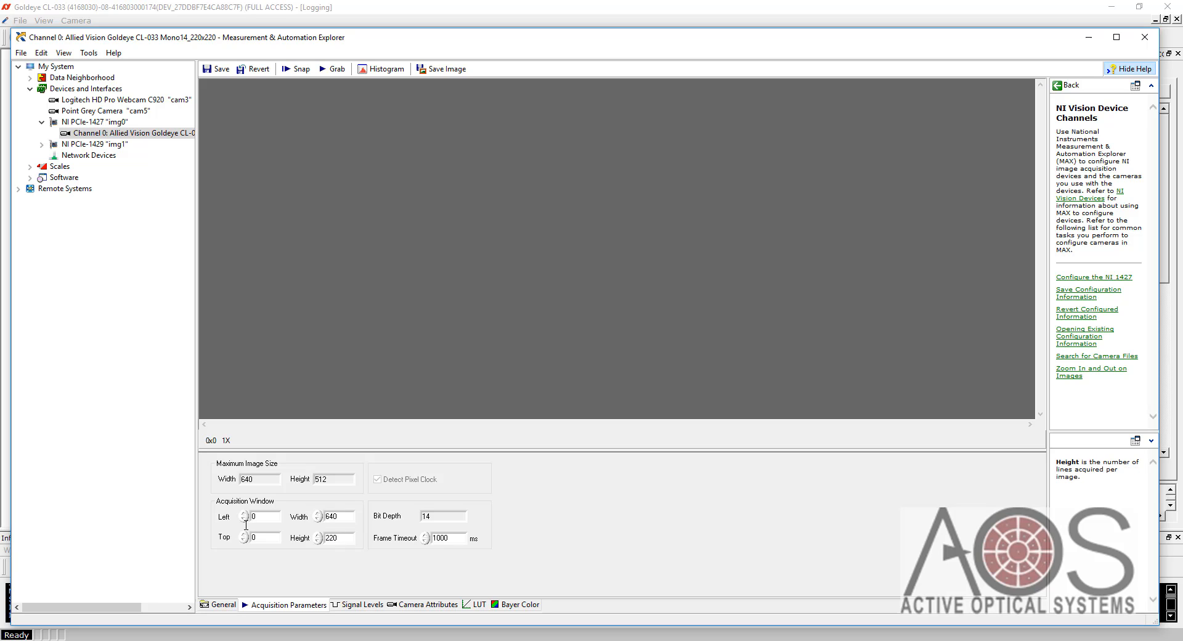
double_click(339, 540)
text(512)
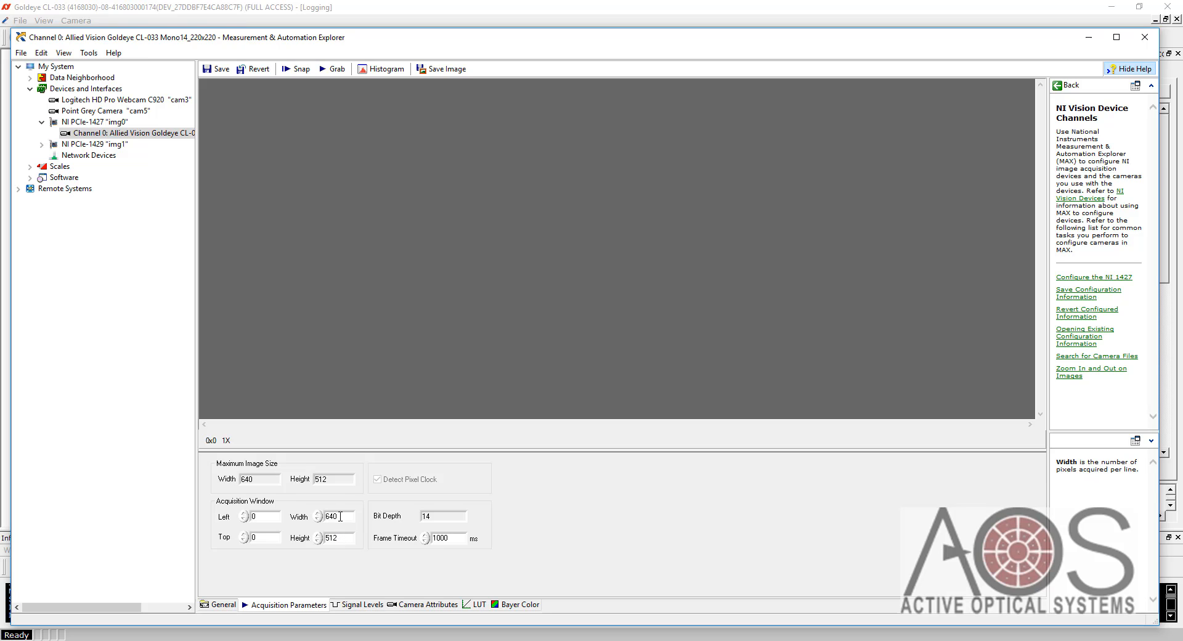
- Try to snap a test image from the Channel 0 camera
click(301, 71)
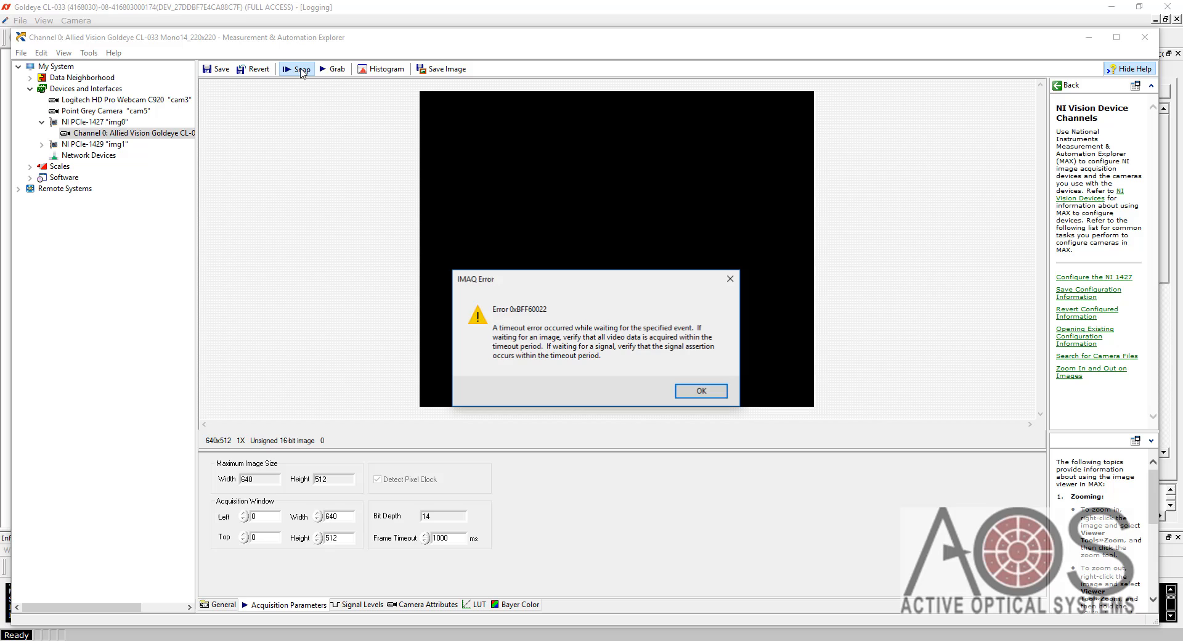
click(701, 392)
- Switch back to the Goldeye camera window in Vimba Viewer and execute the AcquisitionStart command
key(alt+Tab)
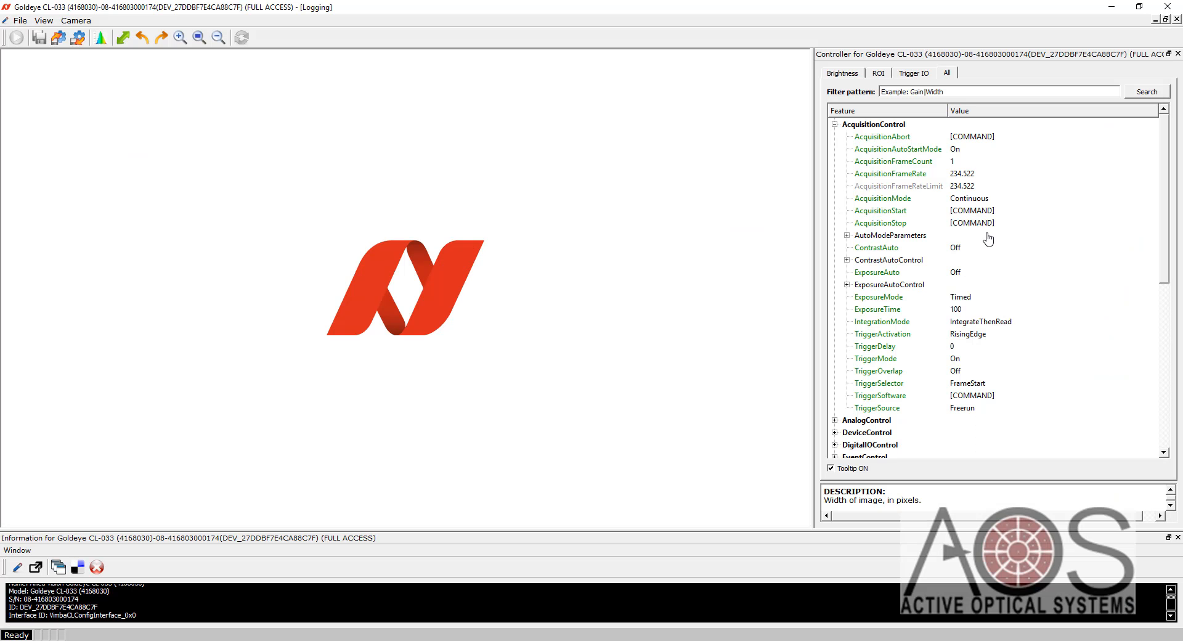
click(986, 210)
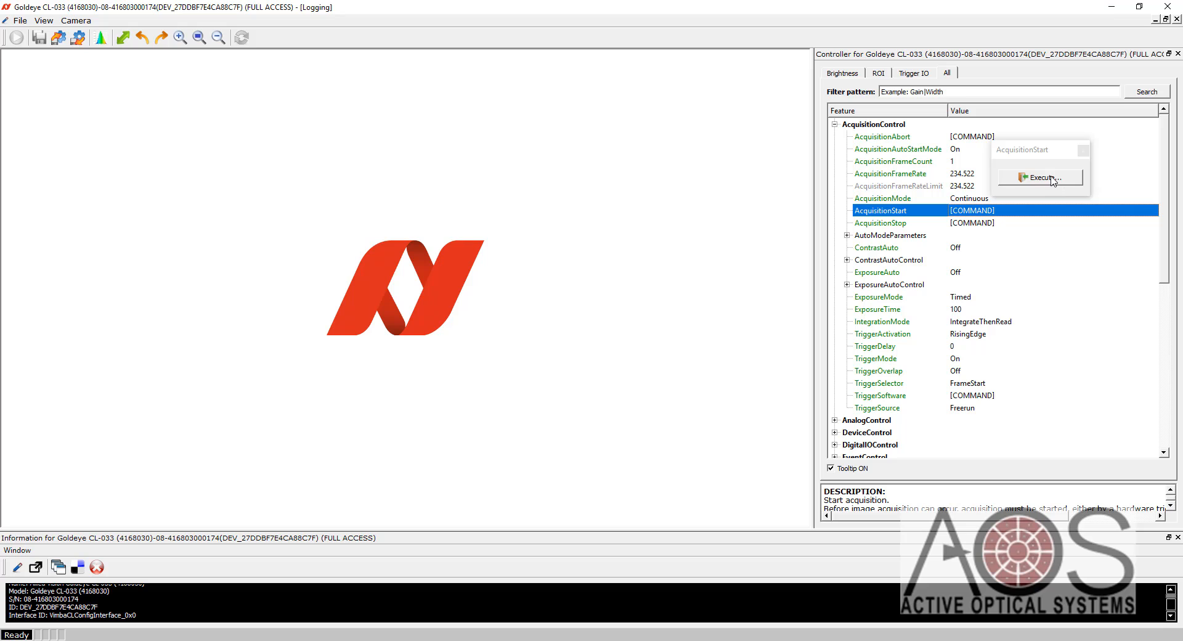
click(1041, 178)
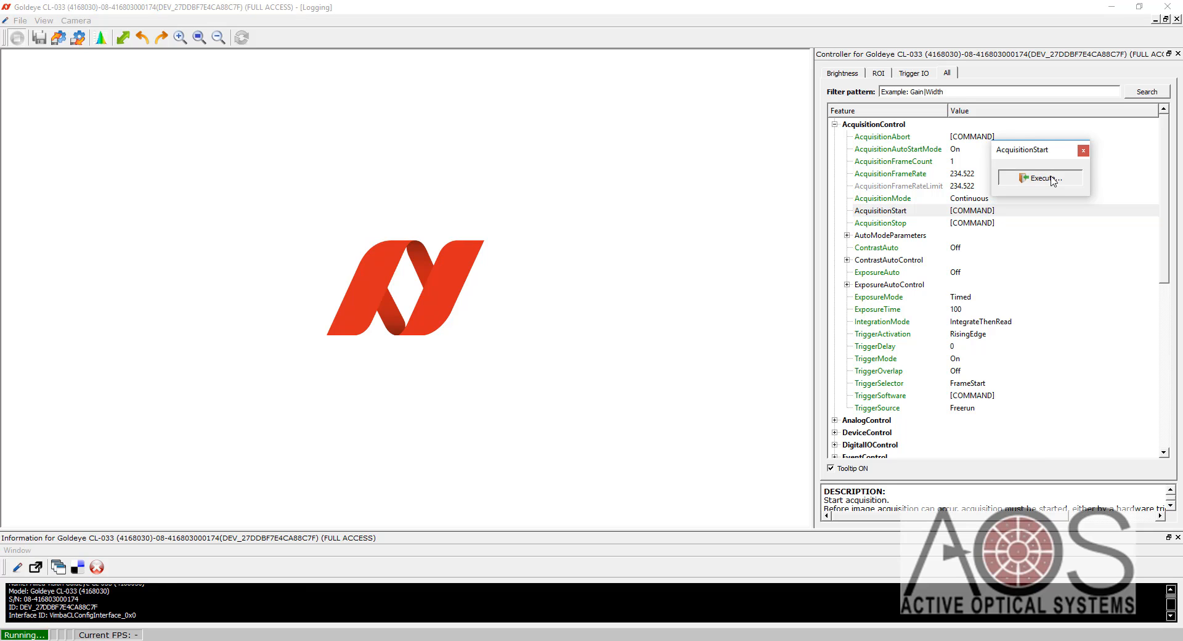
- Switch to Measurement & Automation Explorer and run a continuous grab from the Channel 0 camera, stopping it after checking the image
click(1083, 152)
key(alt+Tab)
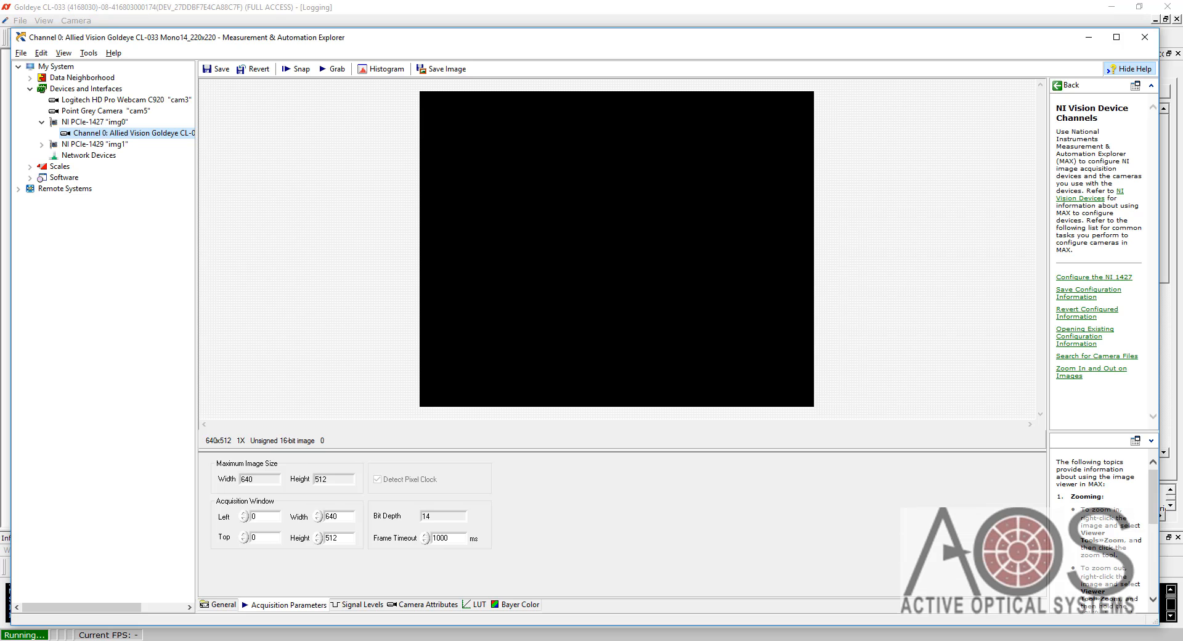
click(338, 70)
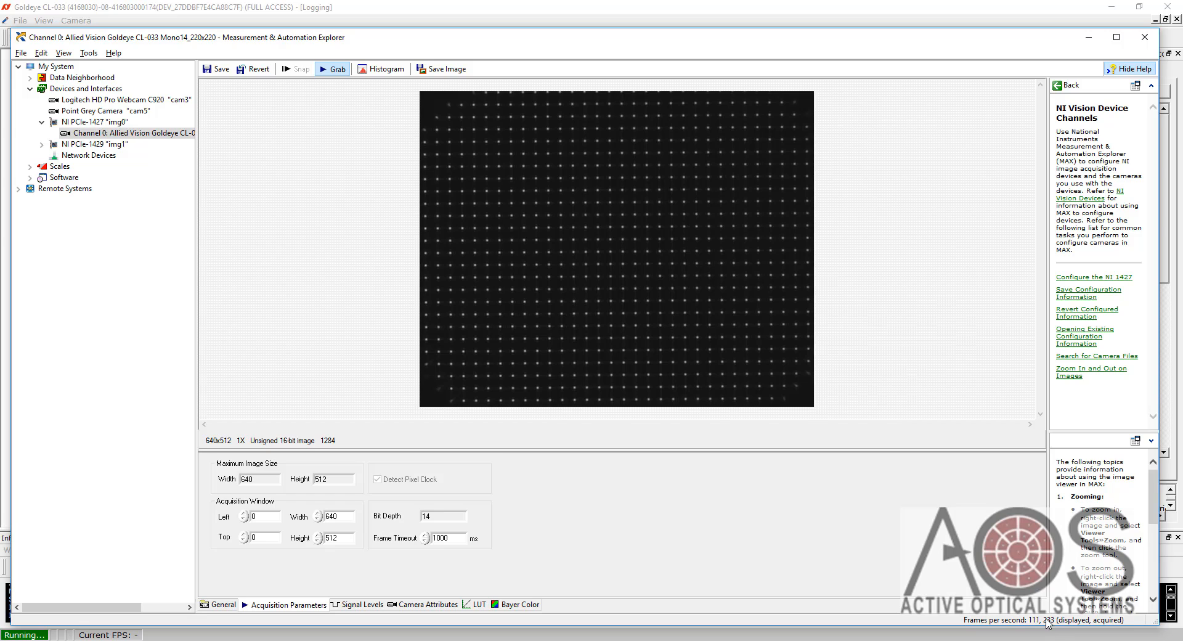
click(338, 70)
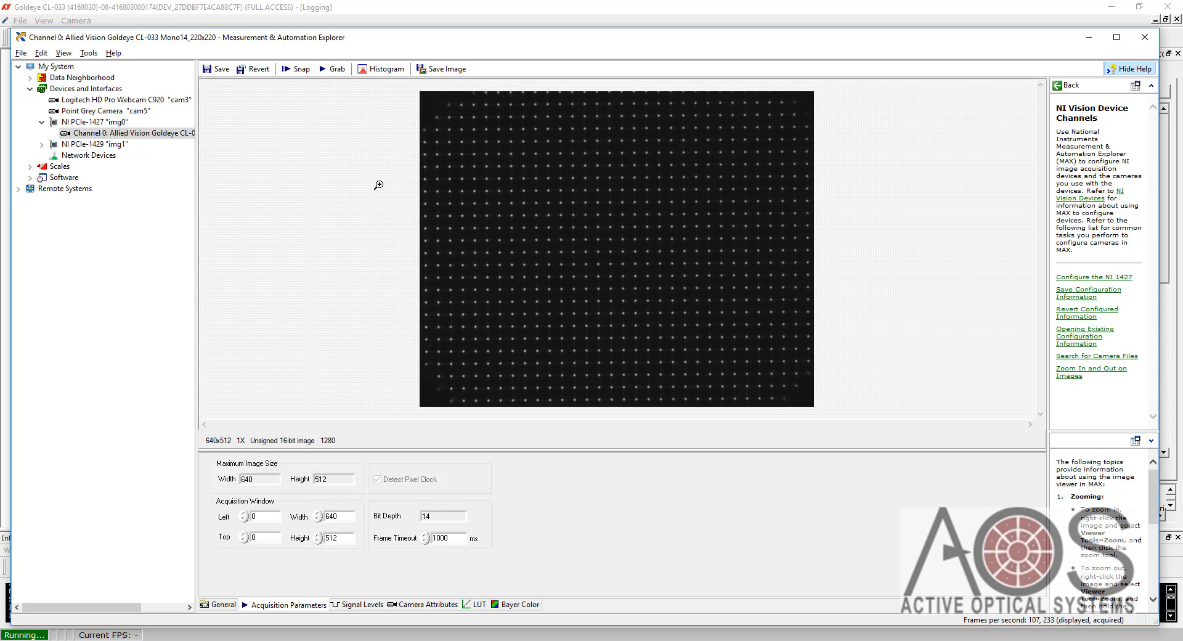
- Return to the Goldeye camera window and set the image Width feature under ImageFormatControl to 220
key(alt+Tab)
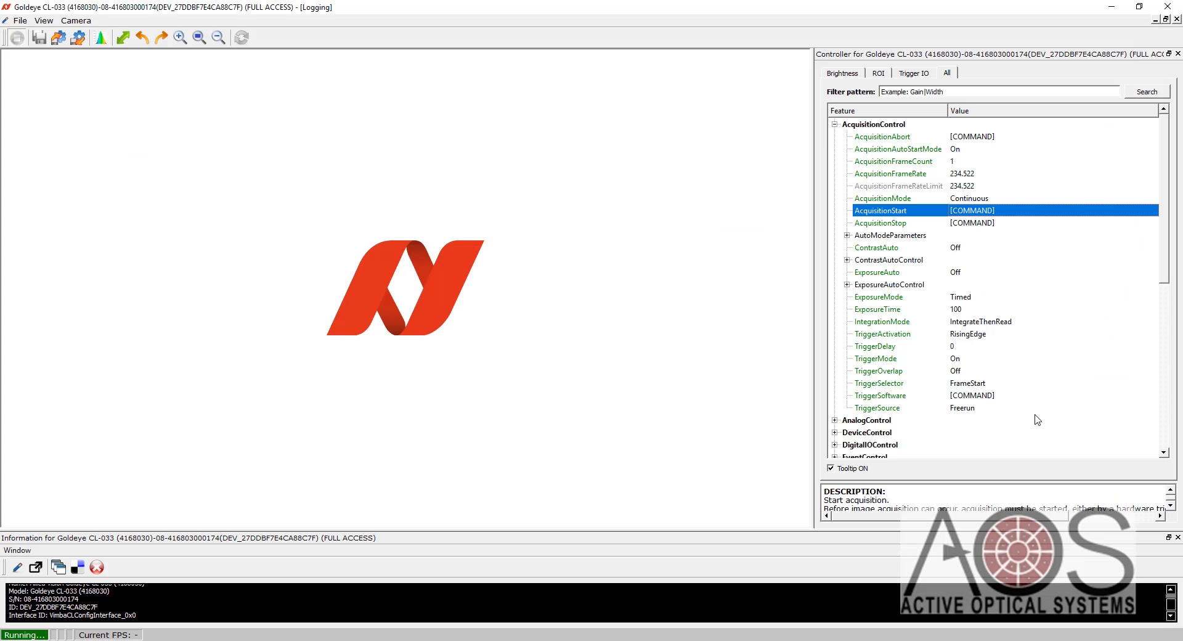
drag(1166, 271, 1177, 440)
click(964, 389)
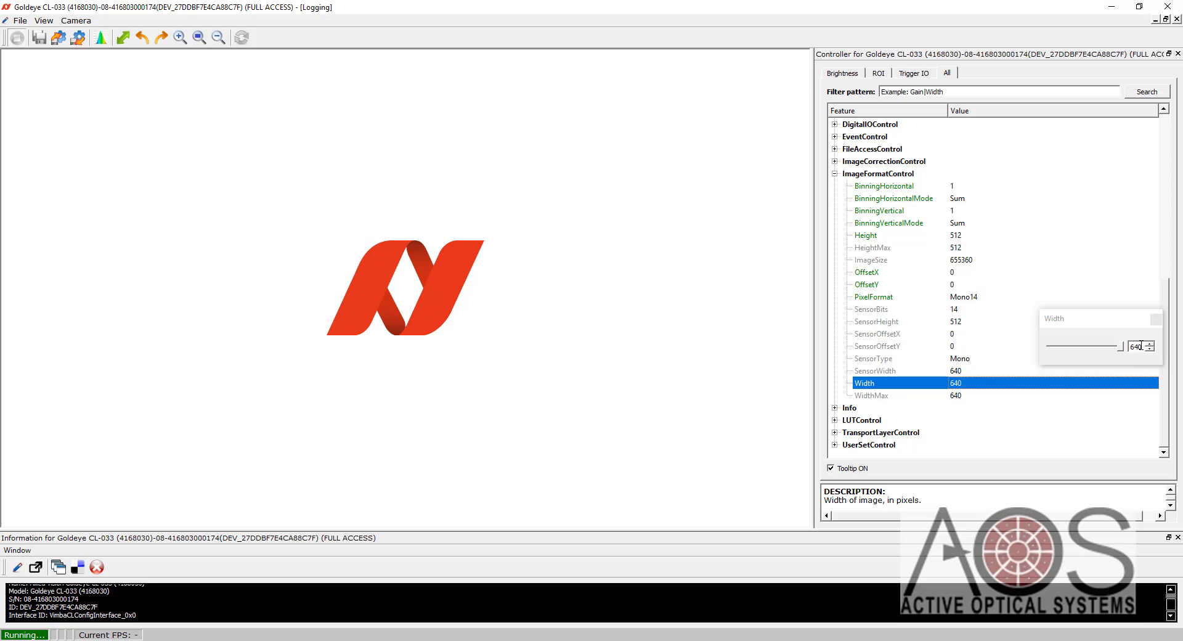
double_click(1137, 346)
text(220)
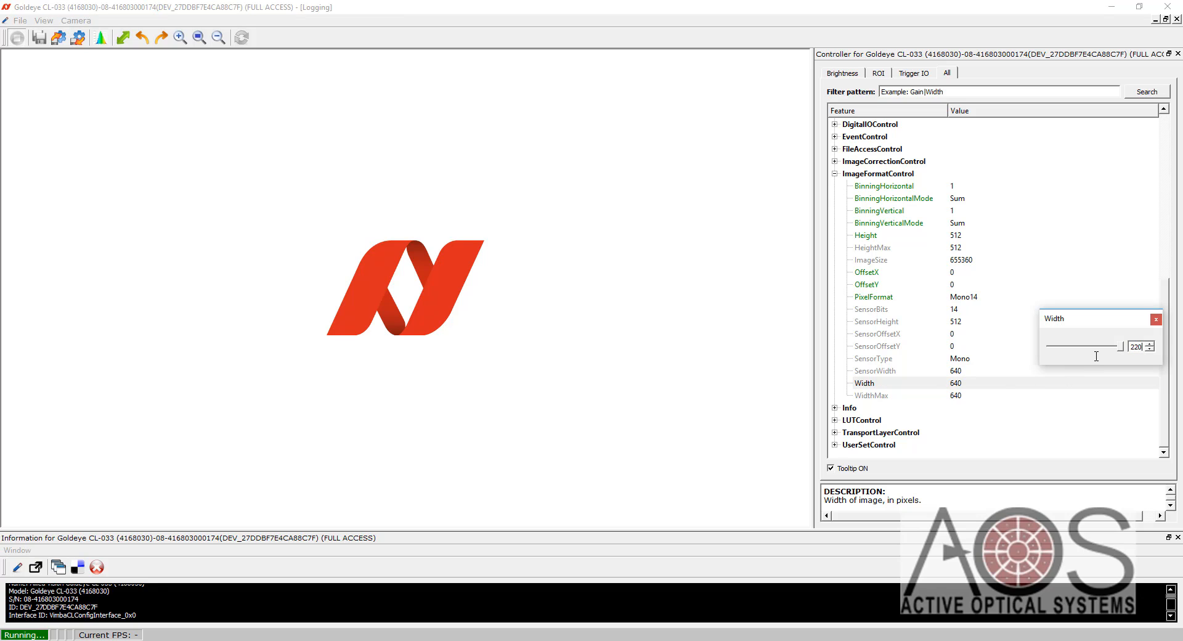
key(Return)
click(1156, 321)
- Set the camera's image Height feature to 220 and check the AcquisitionFrameRate value under AcquisitionControl
click(964, 240)
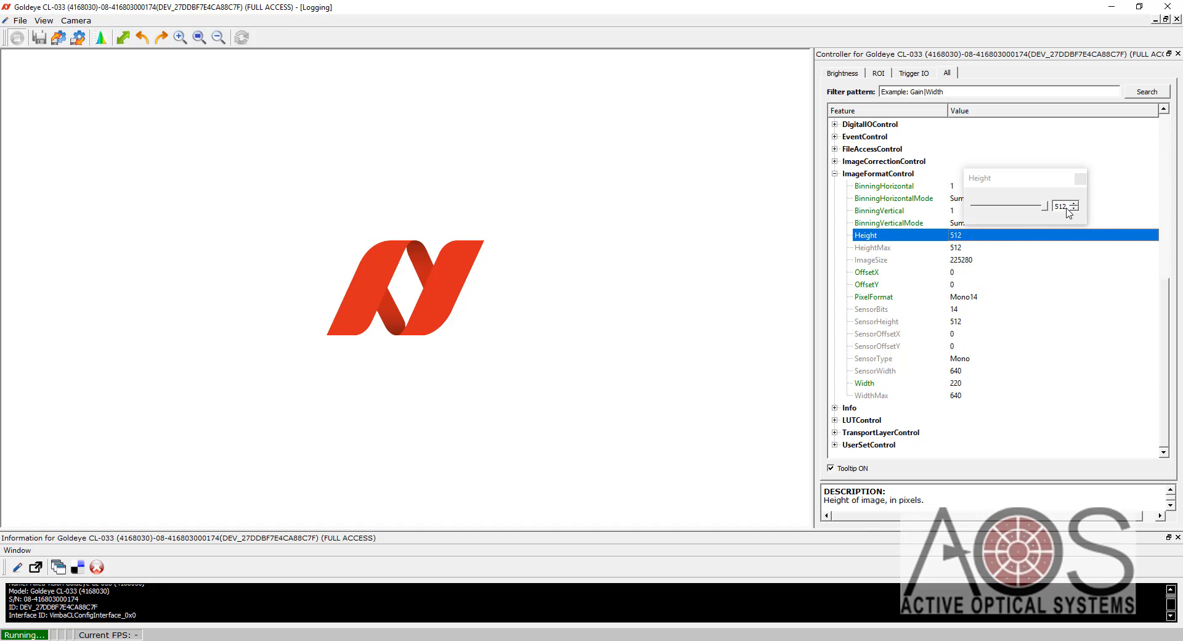
double_click(1067, 208)
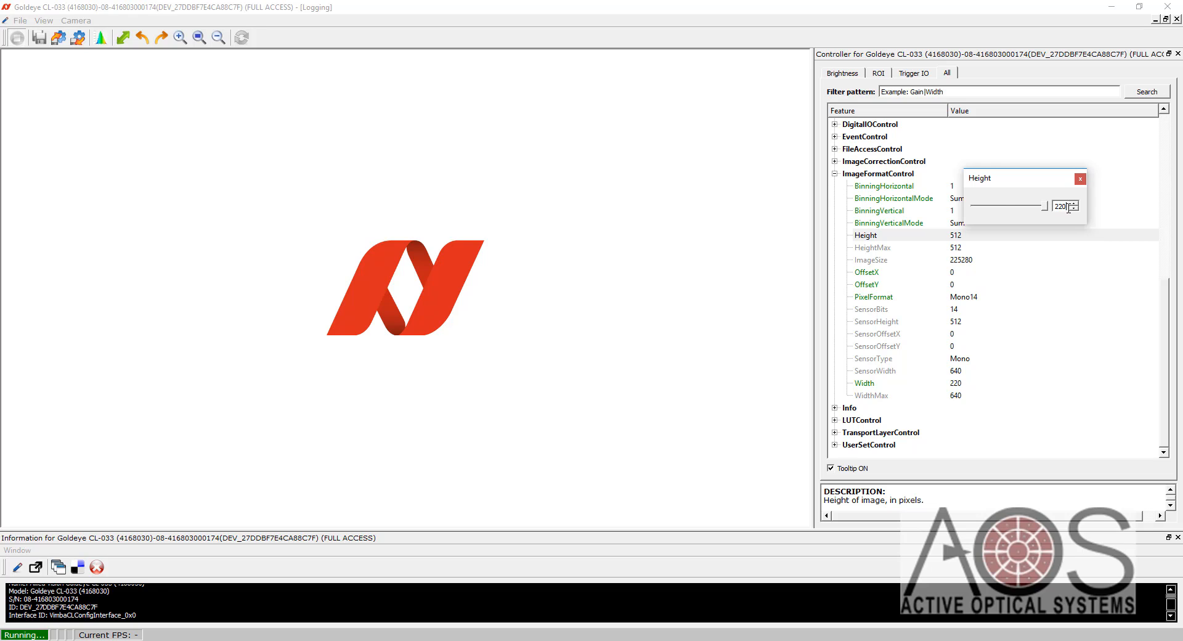
text(220)
key(Return)
click(1080, 179)
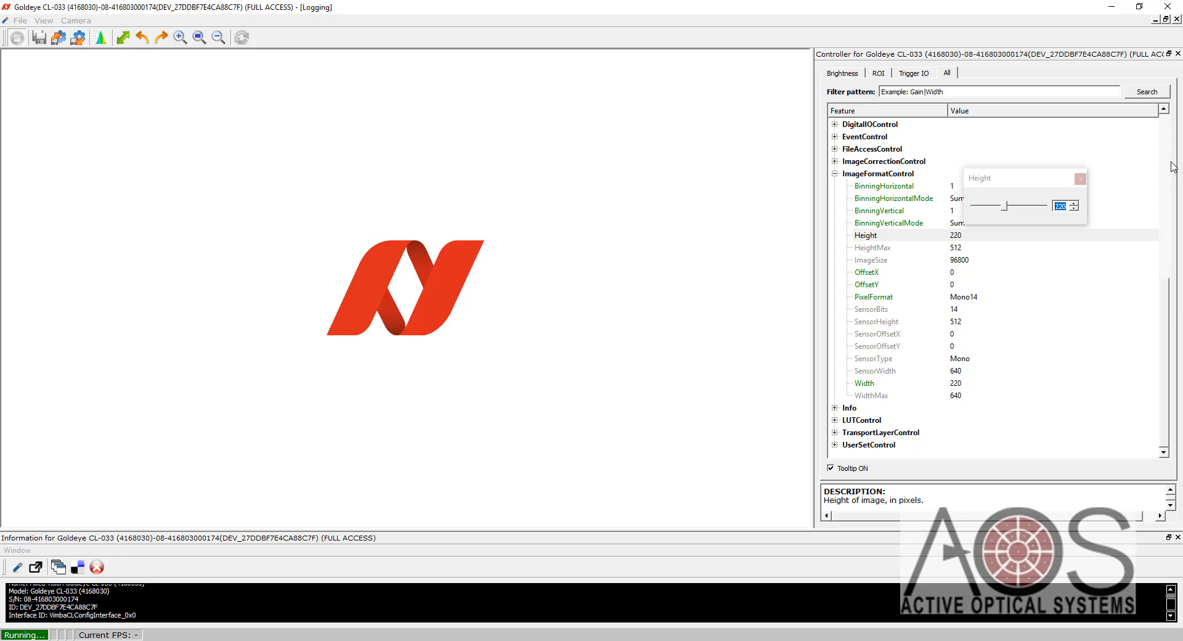
scroll(1092, 185, up, 8)
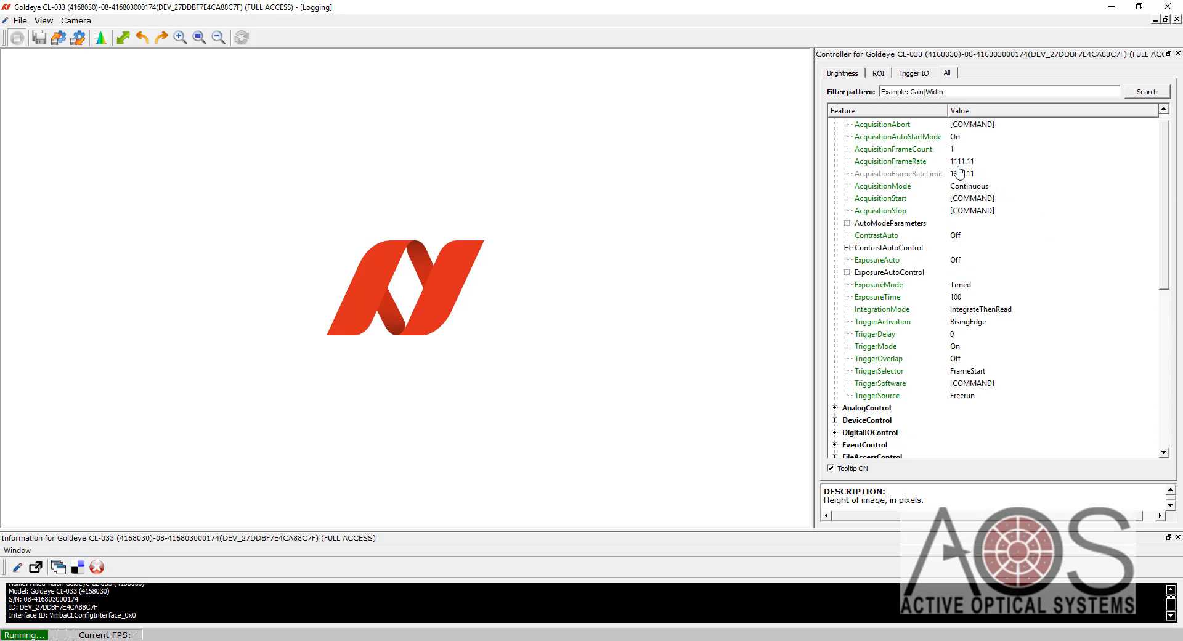
mouse_move(959, 170)
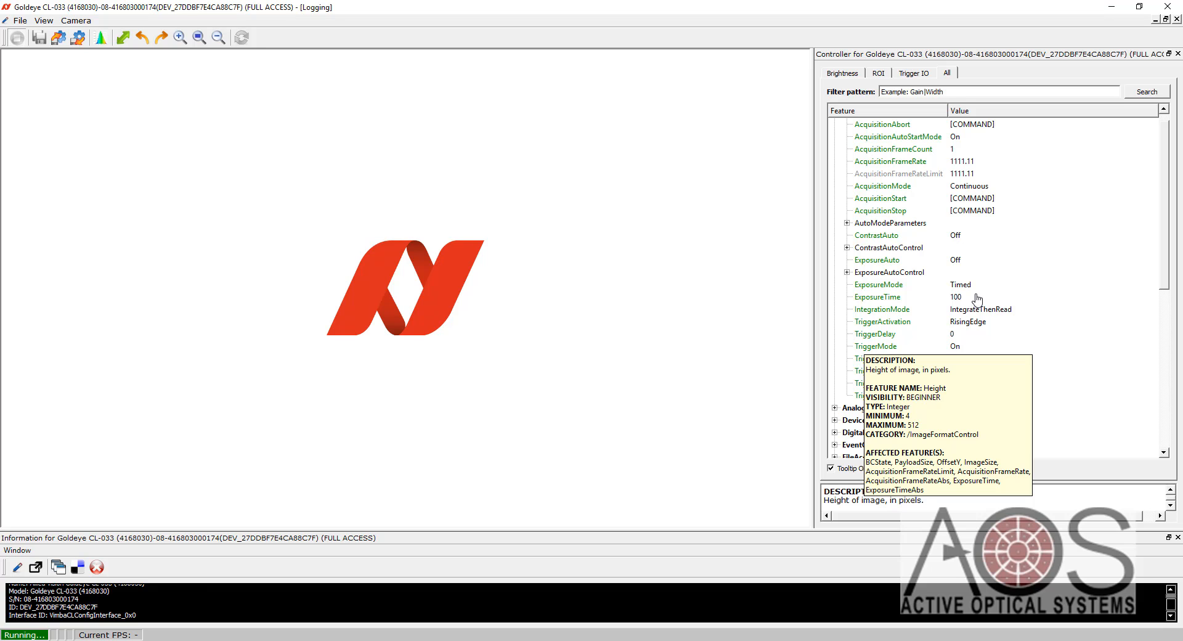
- In Measurement & Automation Explorer, set the Channel 0 acquisition window to width 220 and height 220 and test it with a continuous grab
click(1111, 7)
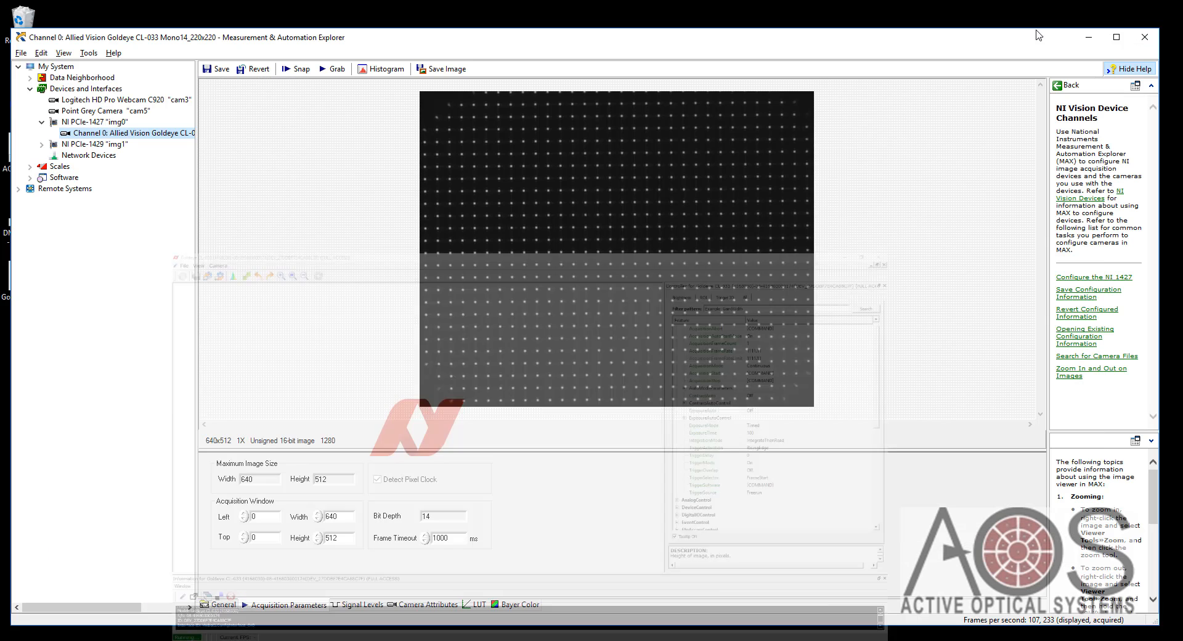
double_click(345, 515)
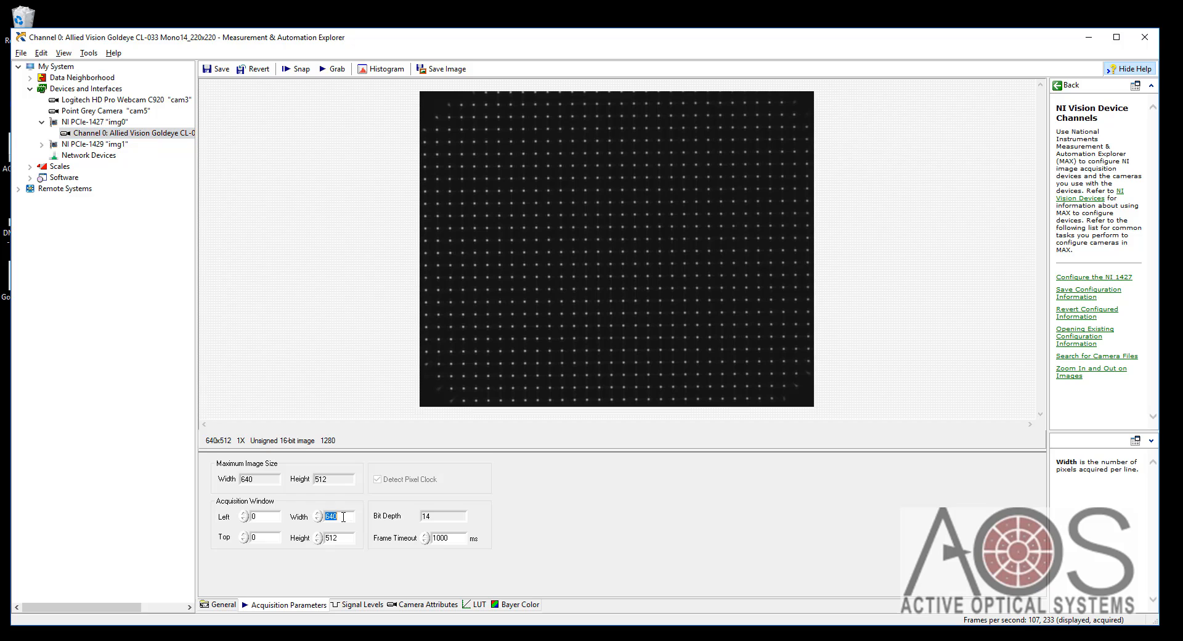
text(220)
click(333, 542)
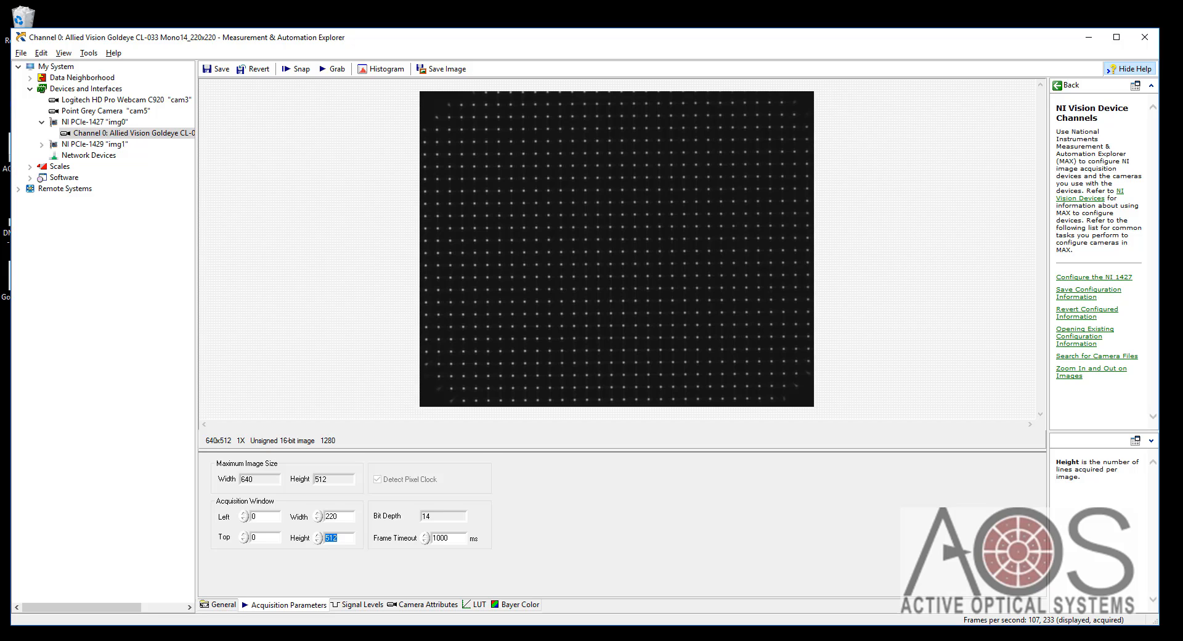
text(220)
click(347, 518)
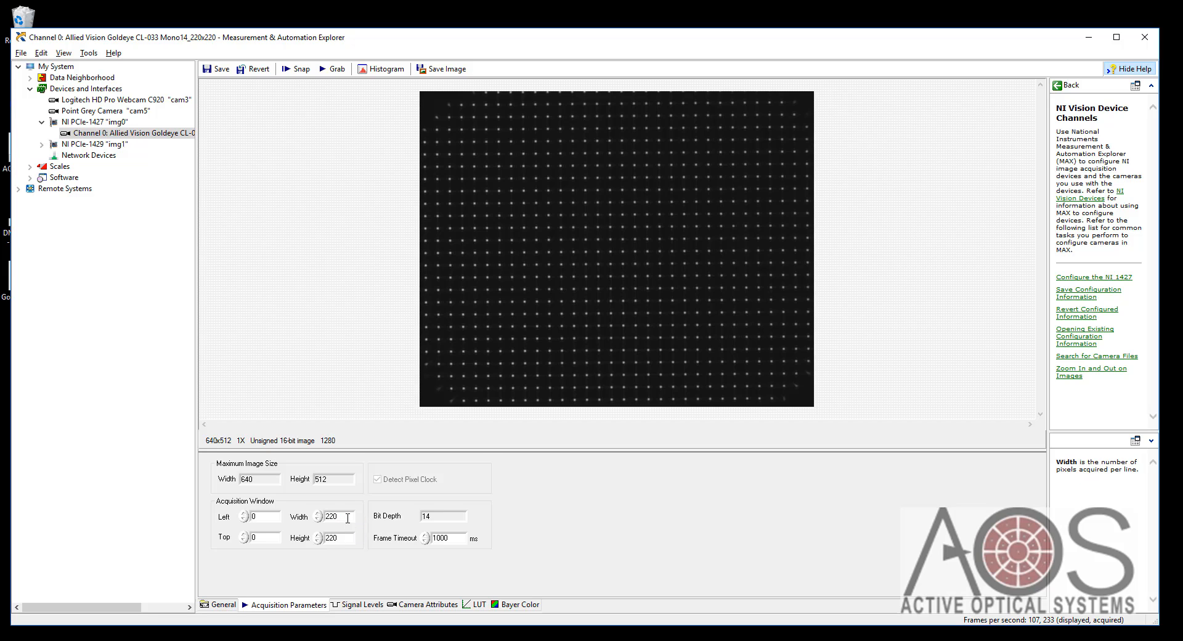
click(333, 69)
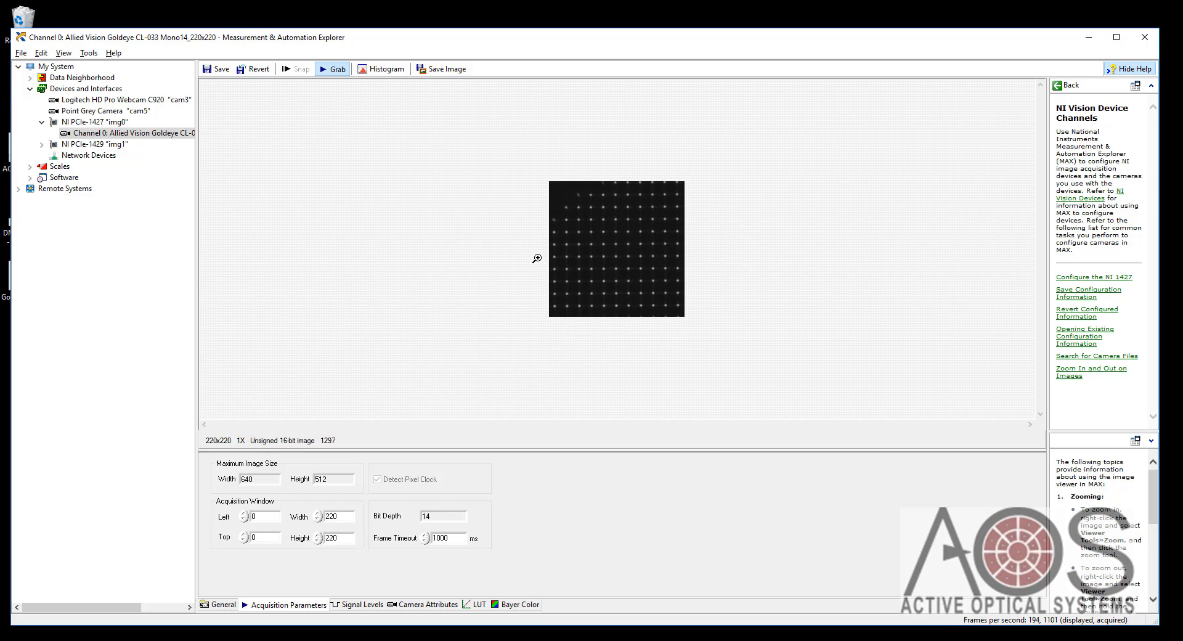
click(333, 70)
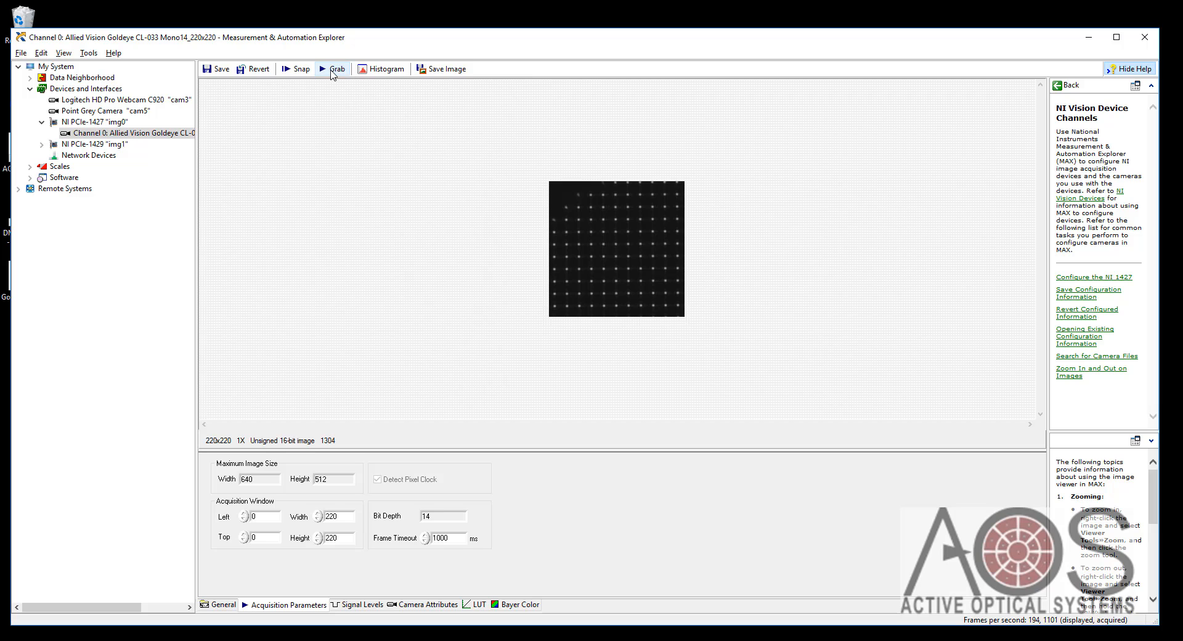
- Close Measurement & Automation Explorer
click(1146, 38)
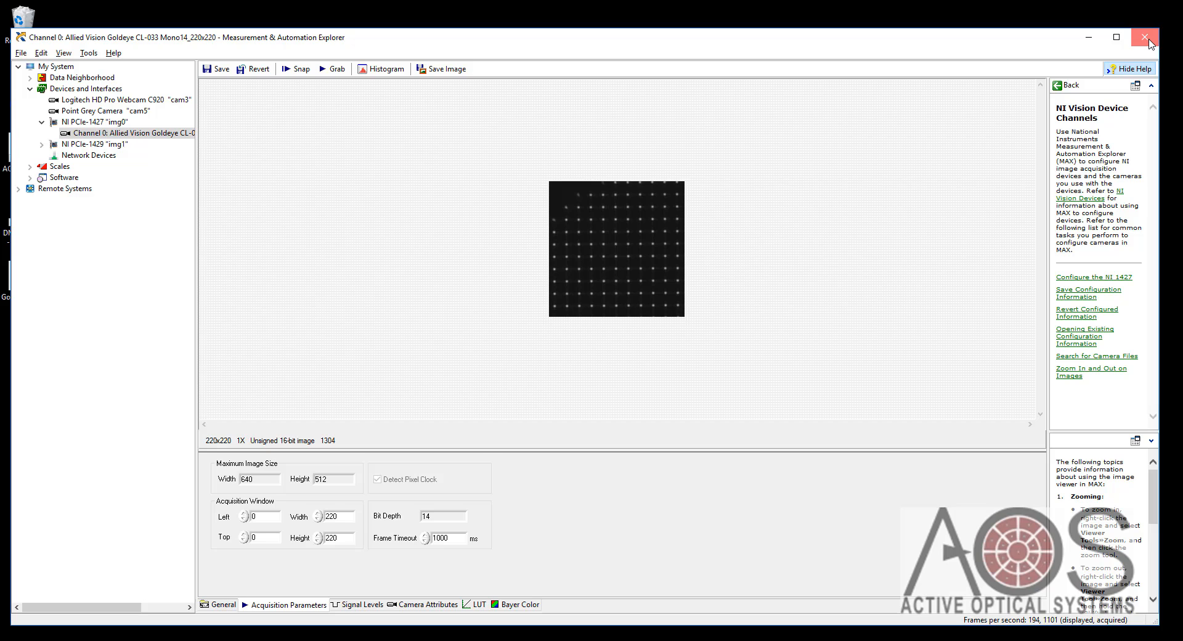
right_click(175, 138)
click(218, 176)
click(1140, 38)
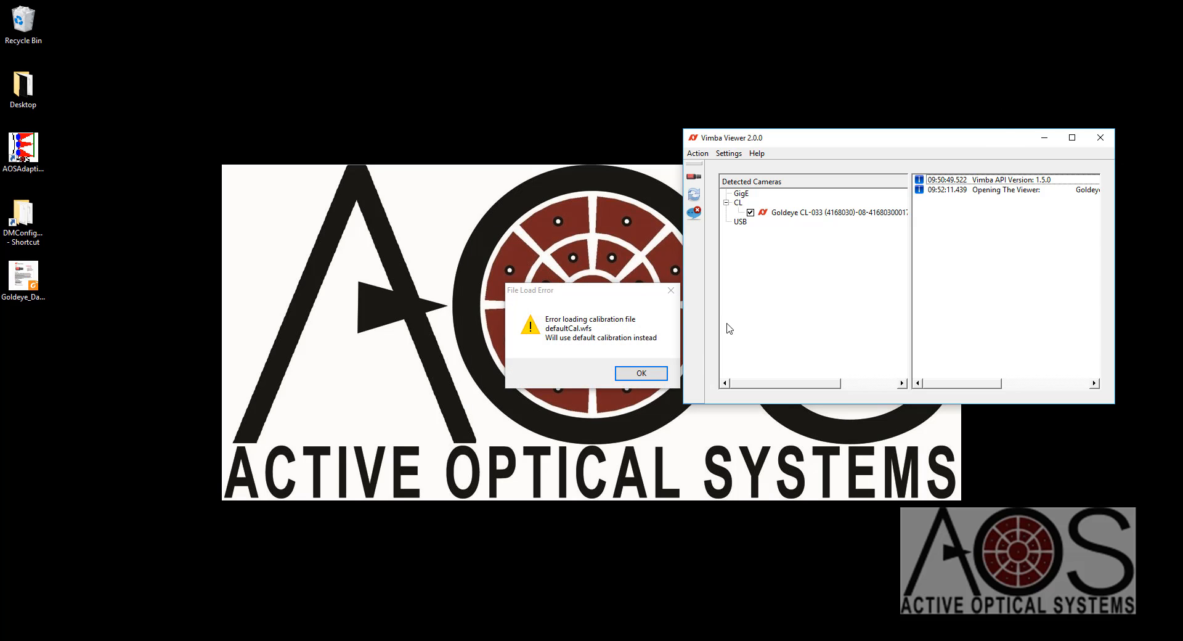
- In AOS Adaptive Optics, accept the default calibration and set the camera source to the CLib img0 frame grabber
click(631, 380)
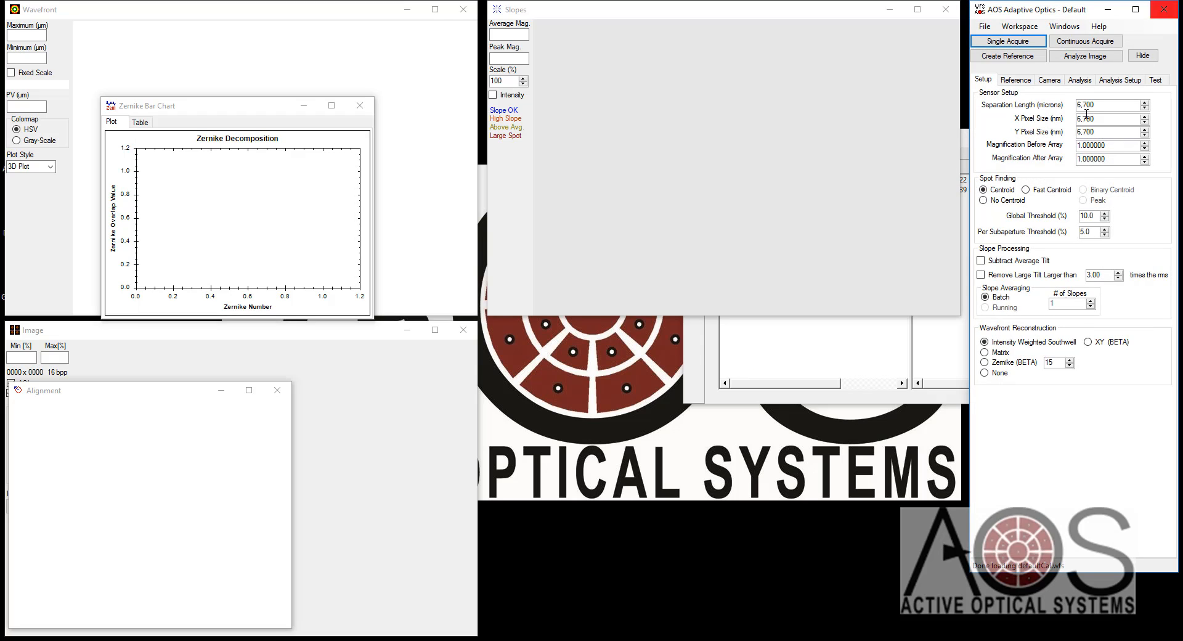
click(1049, 80)
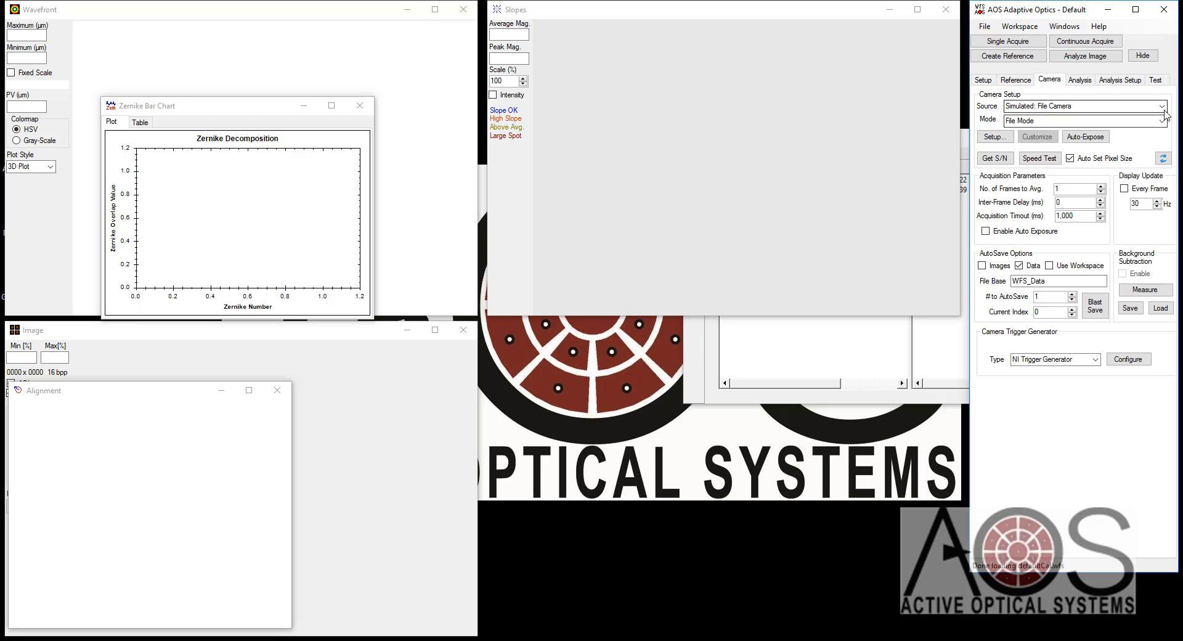
click(1160, 106)
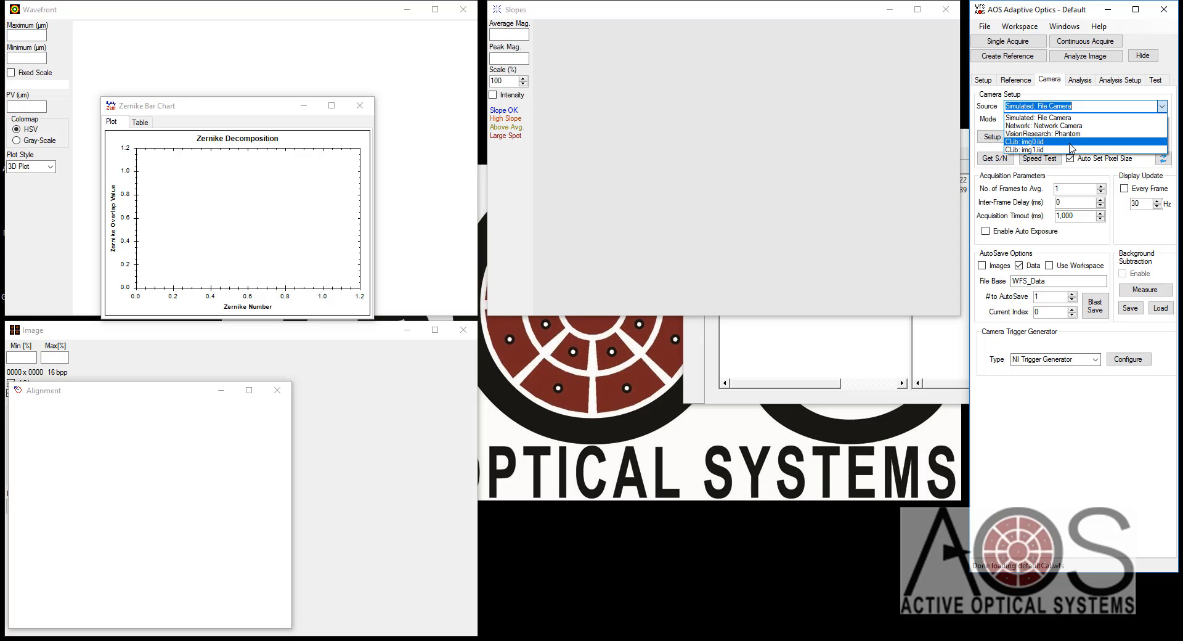
click(1070, 145)
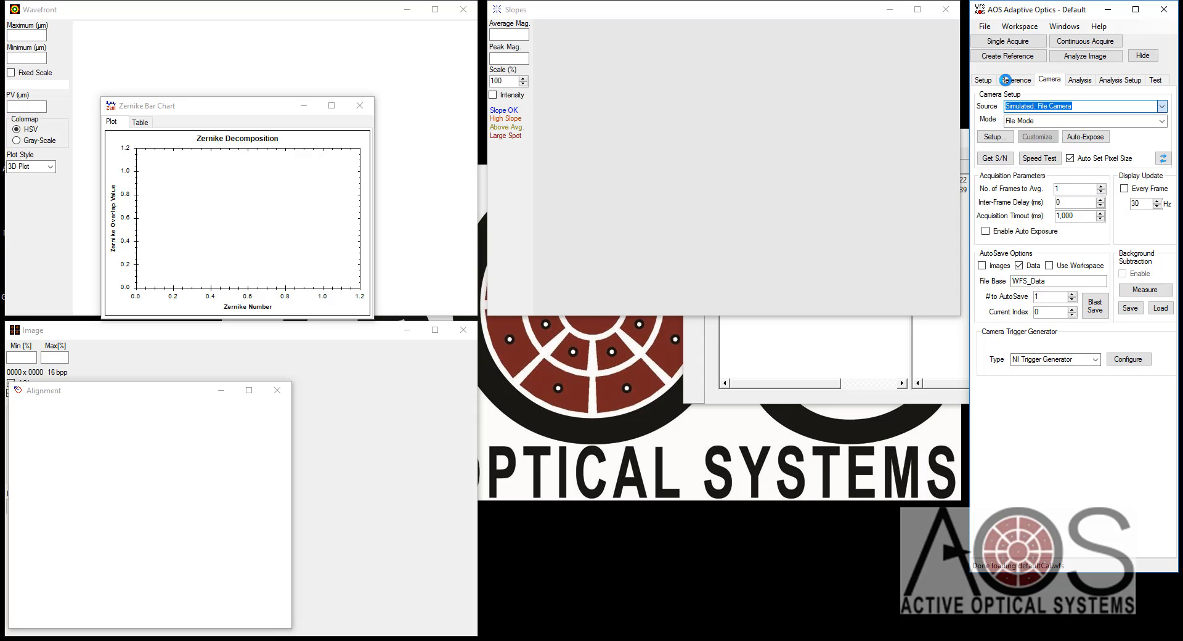
- Acquire a single frame and move the Alignment window clear of the Intensity display
click(1013, 43)
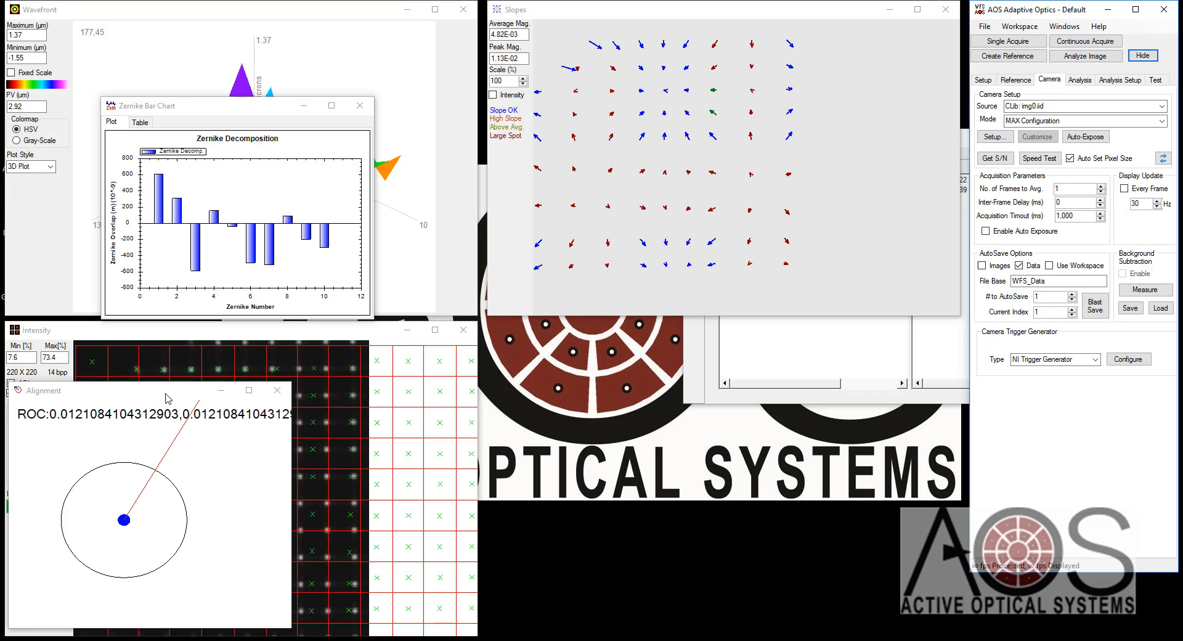
drag(153, 396, 637, 342)
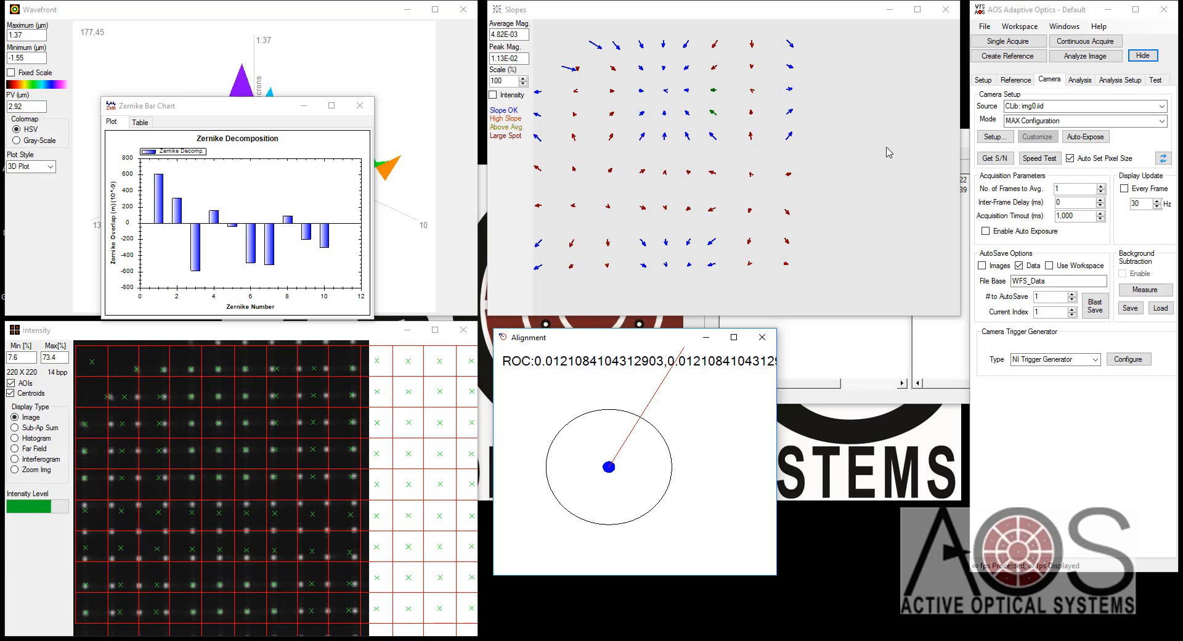
- In the sensor setup, set the separation length to 8,700 microns and both the X and Y pixel sizes to 15,000 nm
click(982, 79)
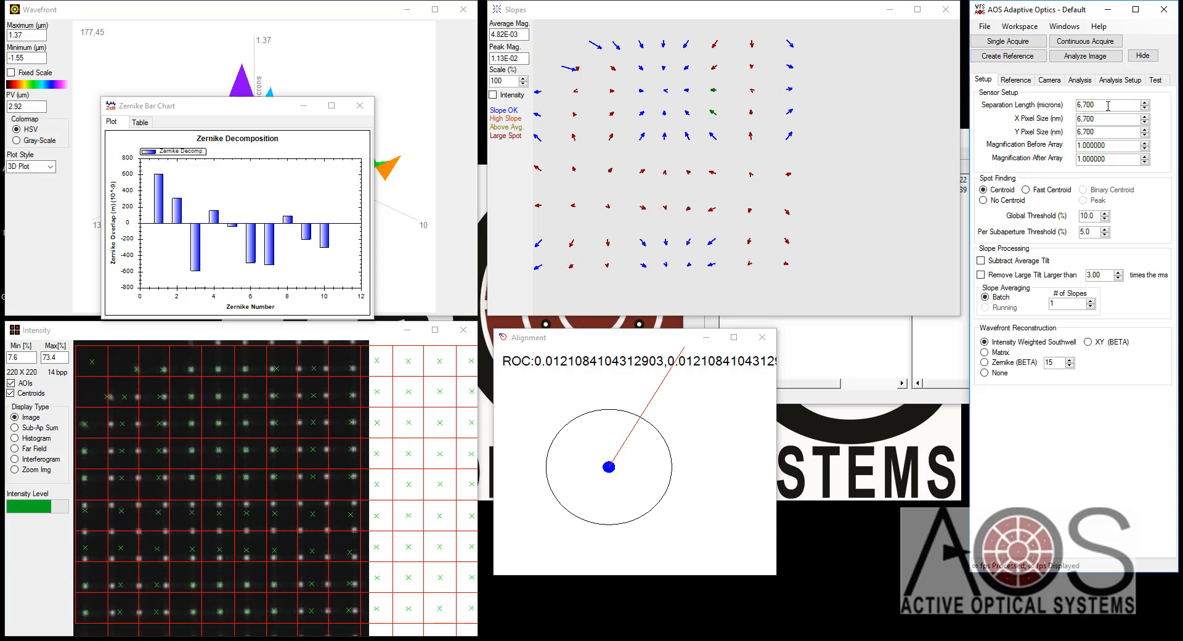
drag(1106, 106, 1078, 118)
text(8700)
text(1)
text(500)
click(1109, 132)
text(0)
key(Tab)
text(15)
click(1108, 107)
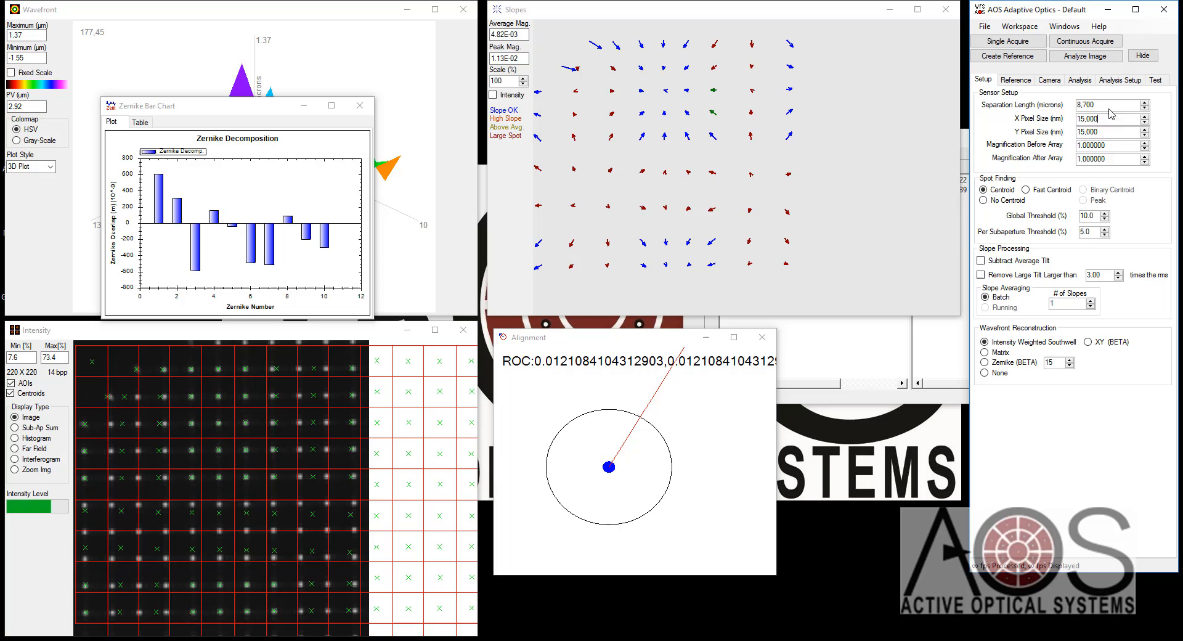
- Analyze the current image with the new sensor settings and create a reference from it
click(1089, 59)
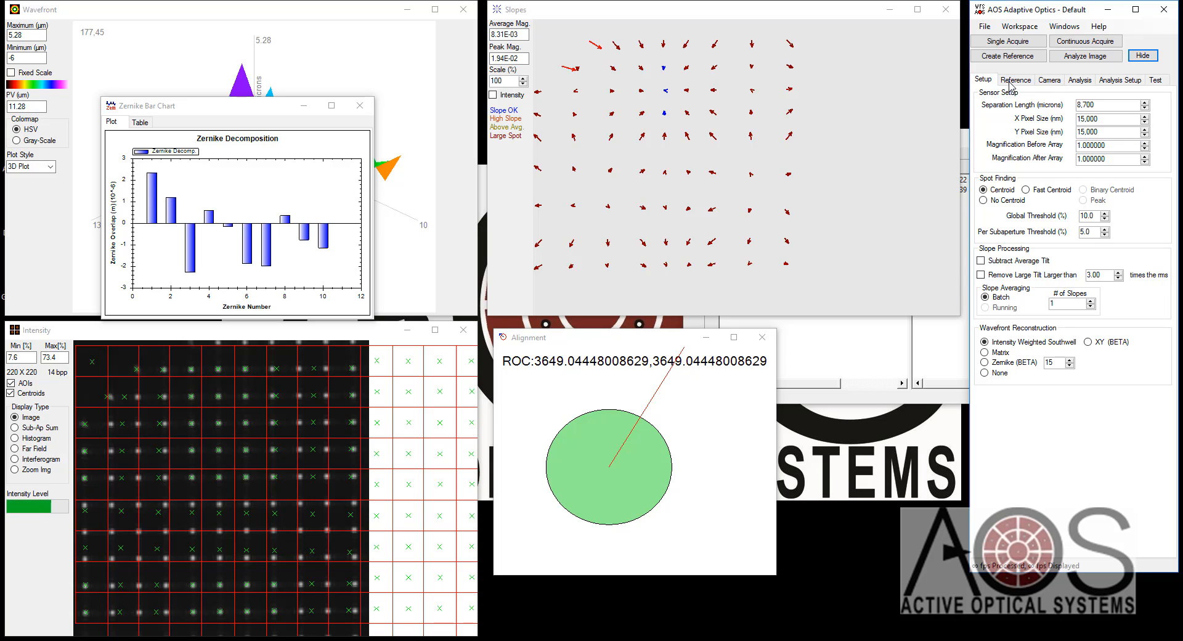
click(1013, 57)
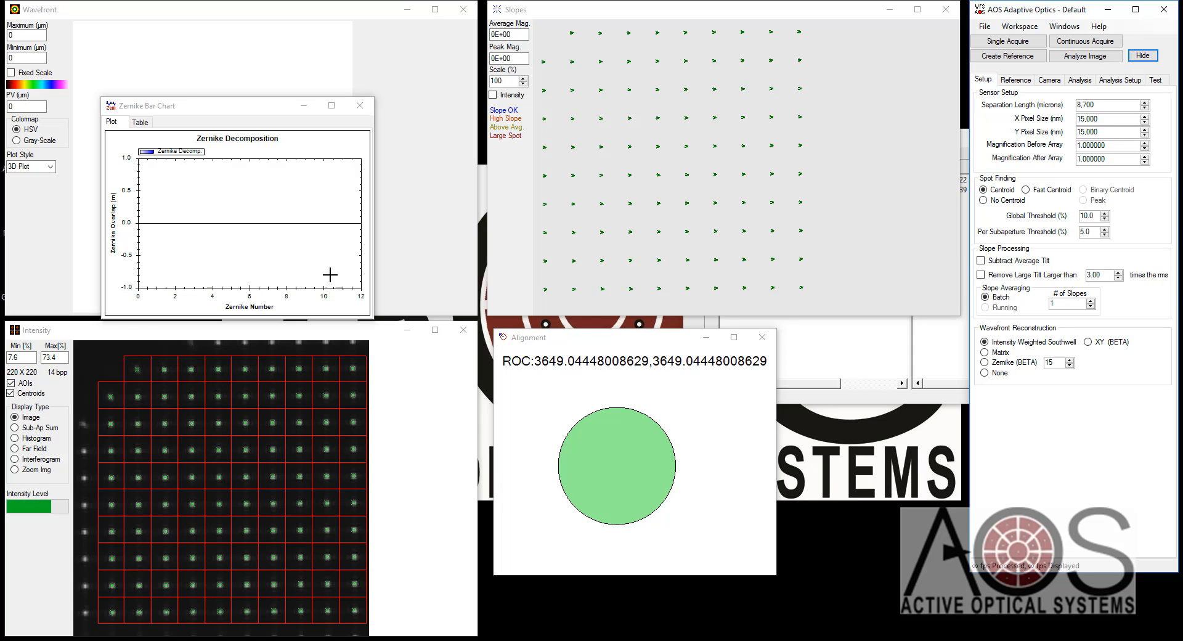
- Start continuous acquisition, move the Zernike Bar Chart off the Wavefront window, and set the wavefront plot style to 2D Plot
click(1088, 43)
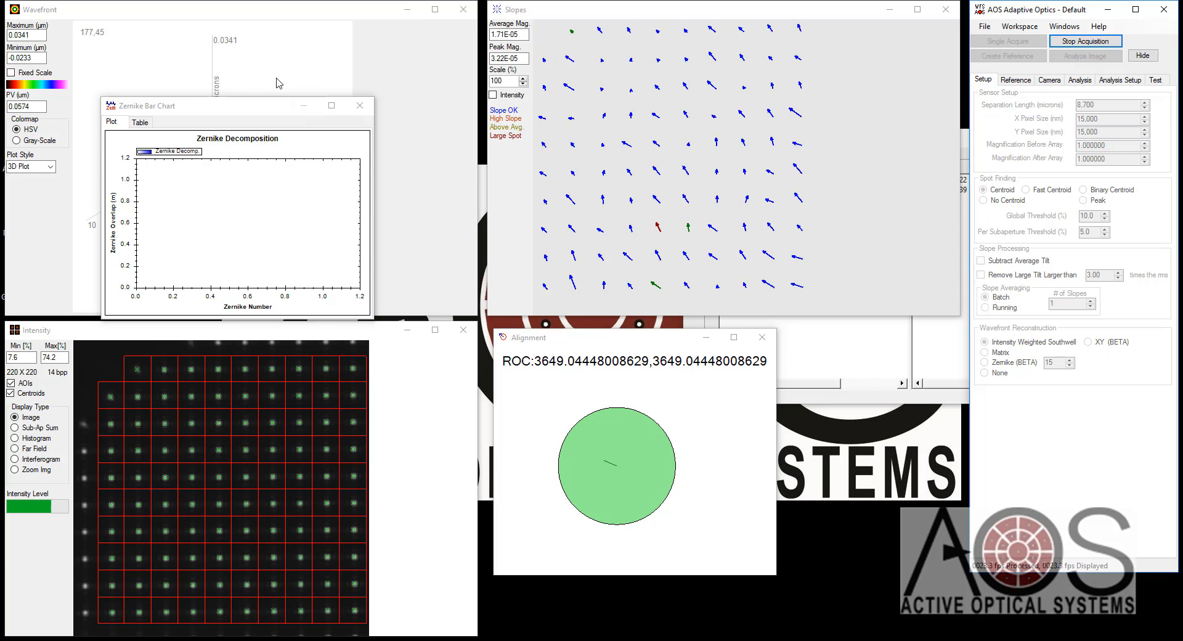
drag(212, 111, 606, 338)
click(46, 166)
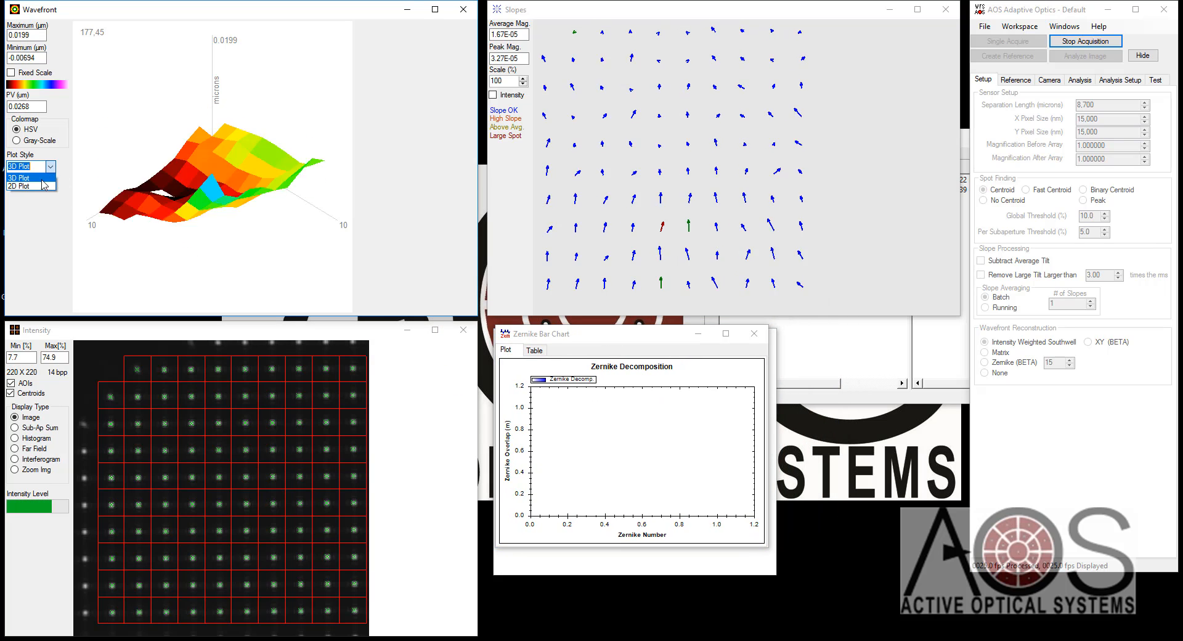
click(42, 185)
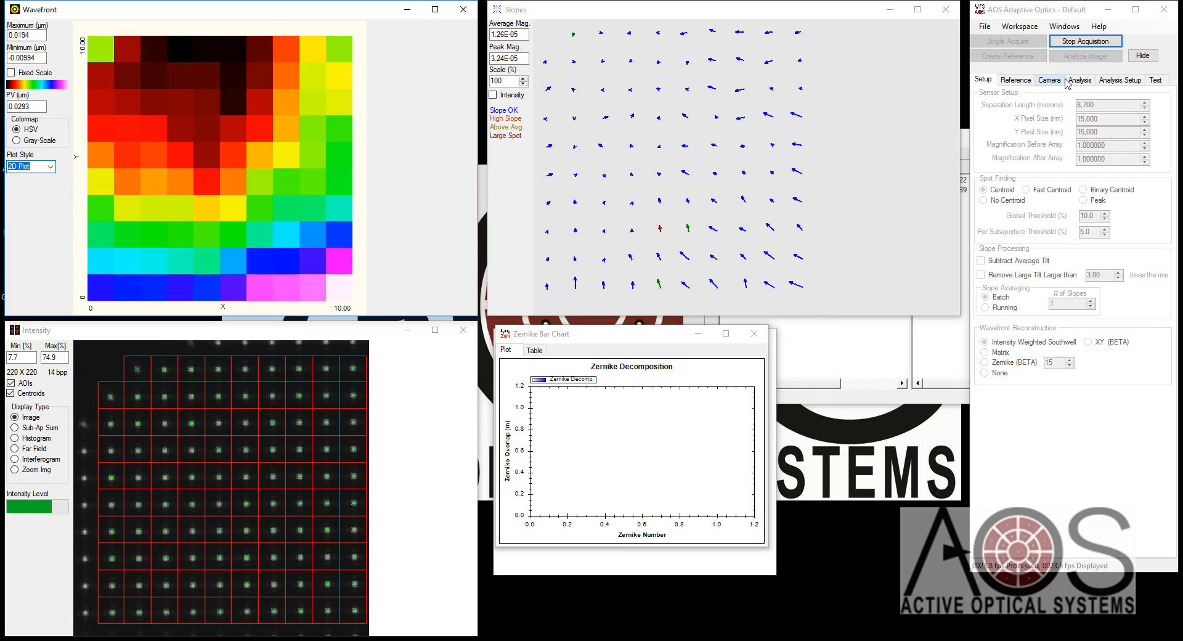
- Review the wavefront and Zernike analysis results, running and stopping continuous acquisition to refresh them
click(1115, 82)
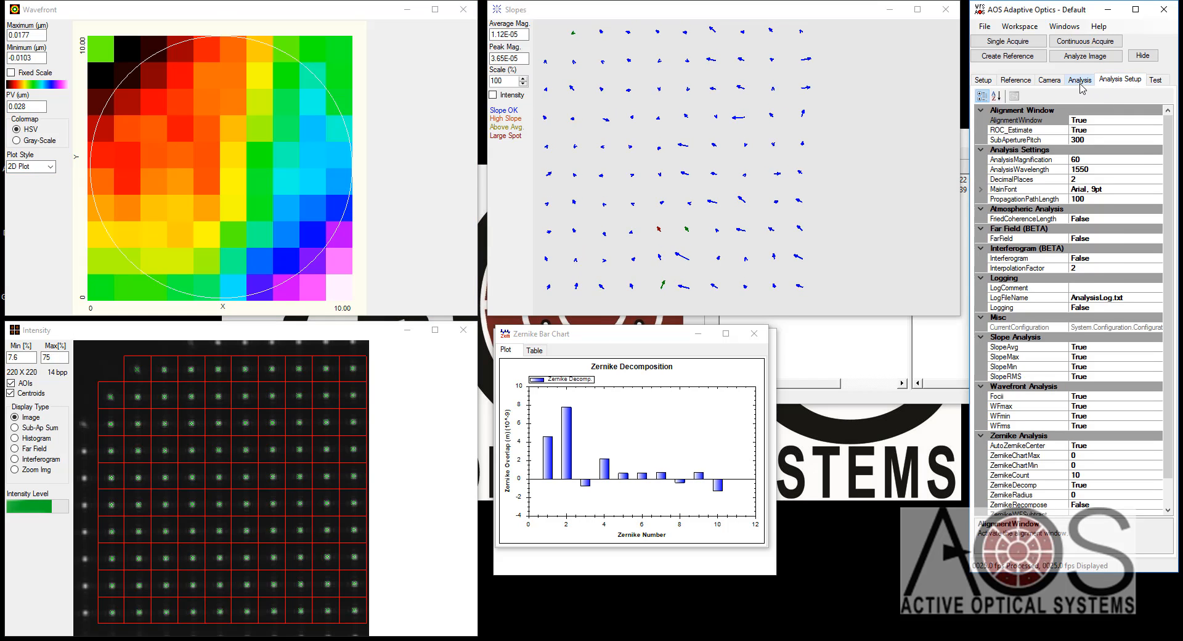
click(1080, 83)
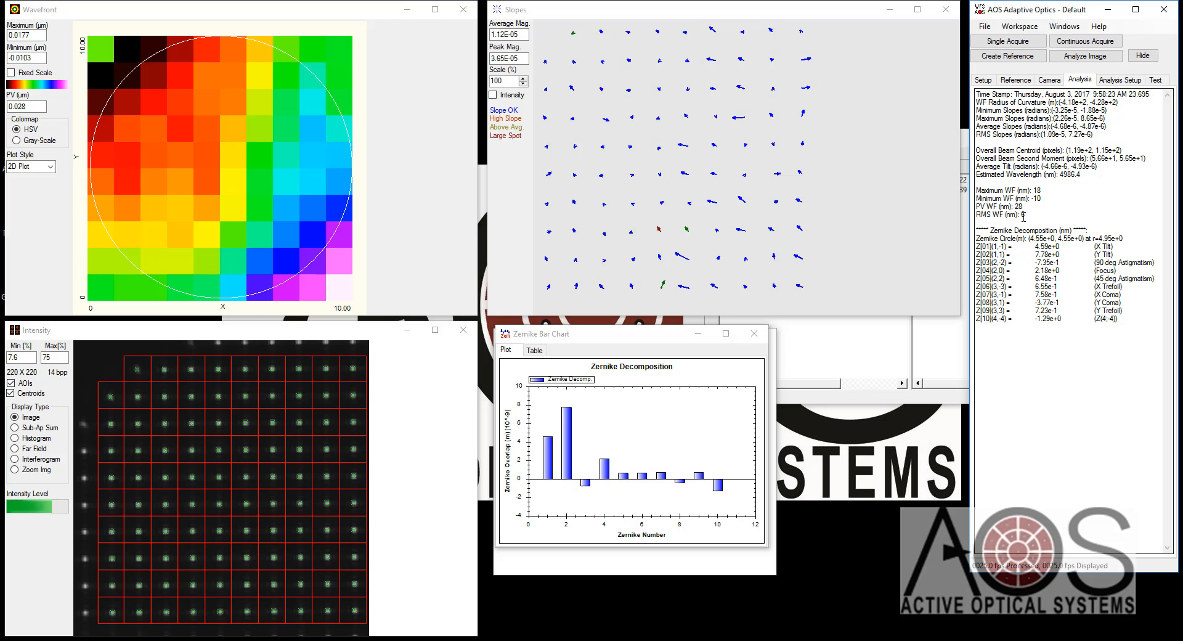
click(1088, 42)
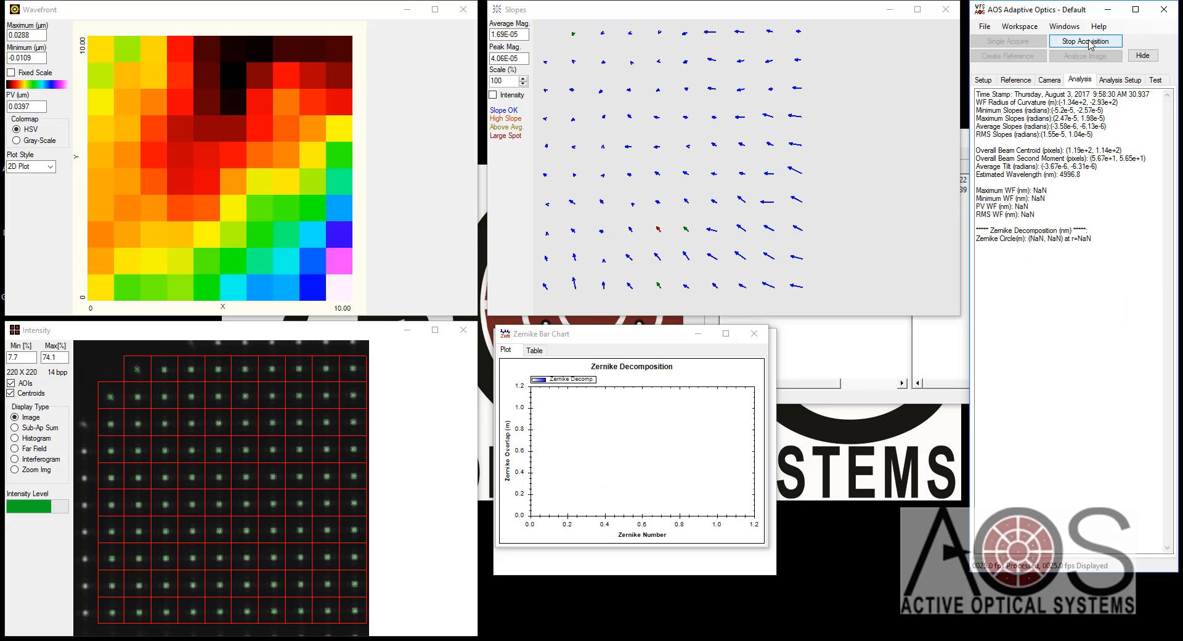
click(1089, 42)
click(1088, 42)
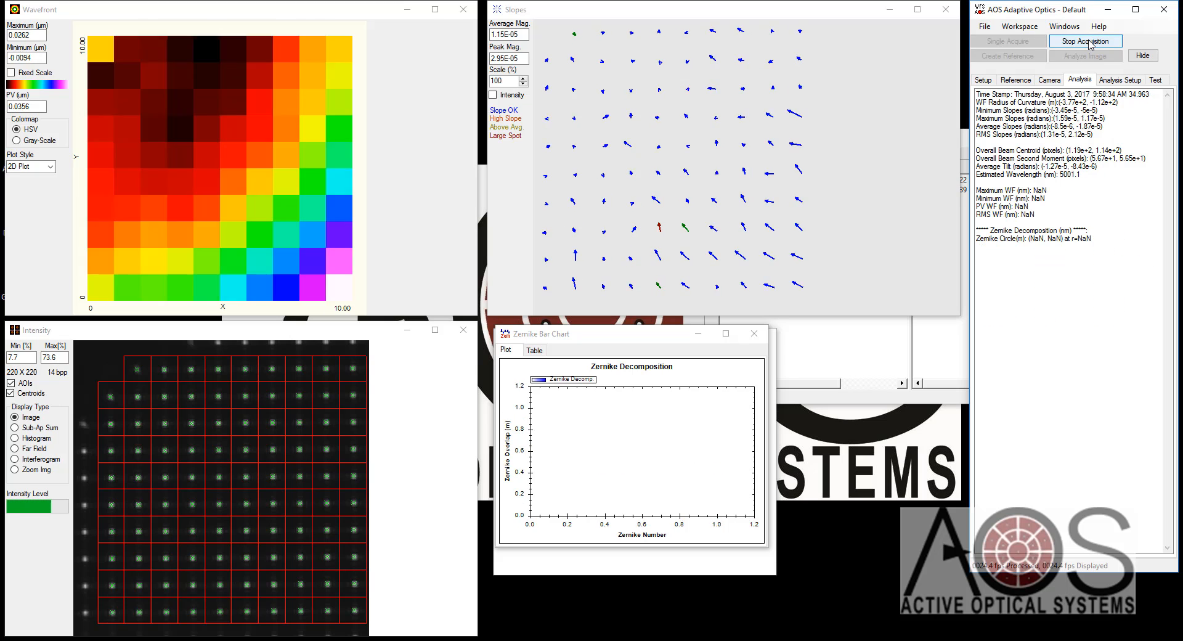
click(1088, 42)
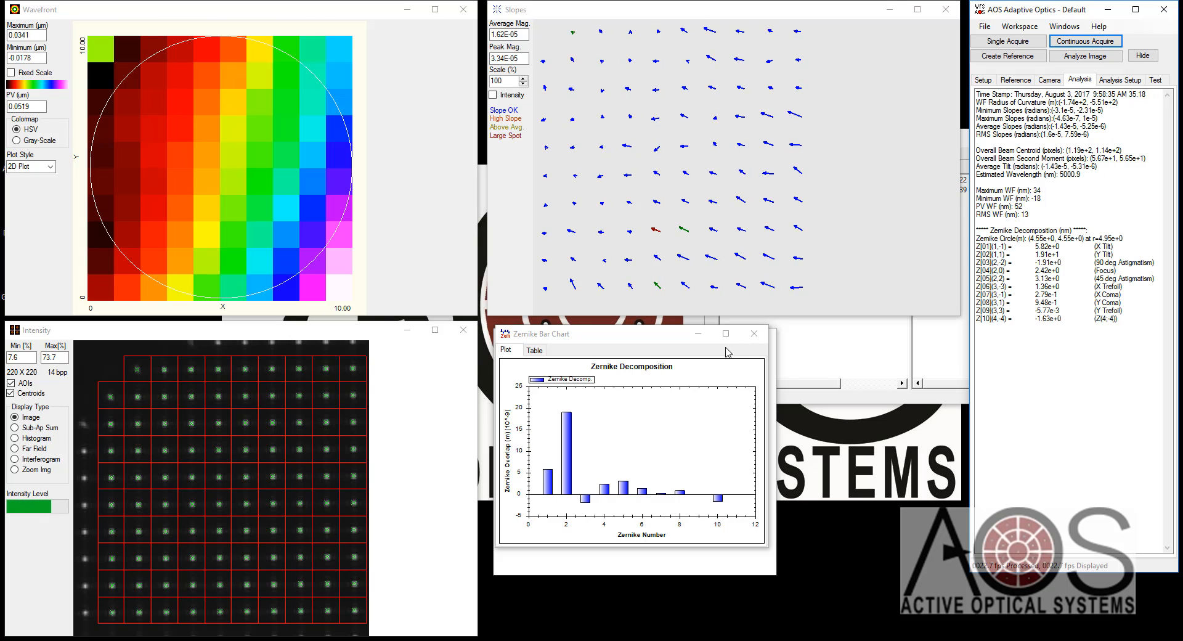
- Enable Subtract Average Tilt in the slope processing settings and run continuous acquisition briefly to update the wavefront analysis
click(983, 83)
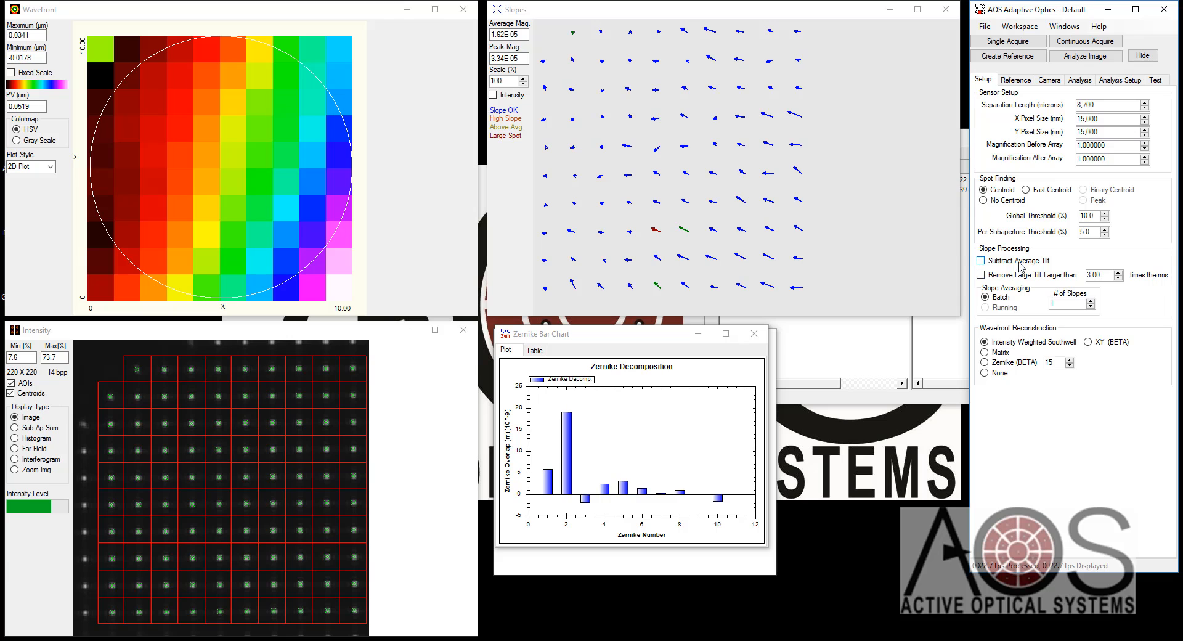
click(1018, 263)
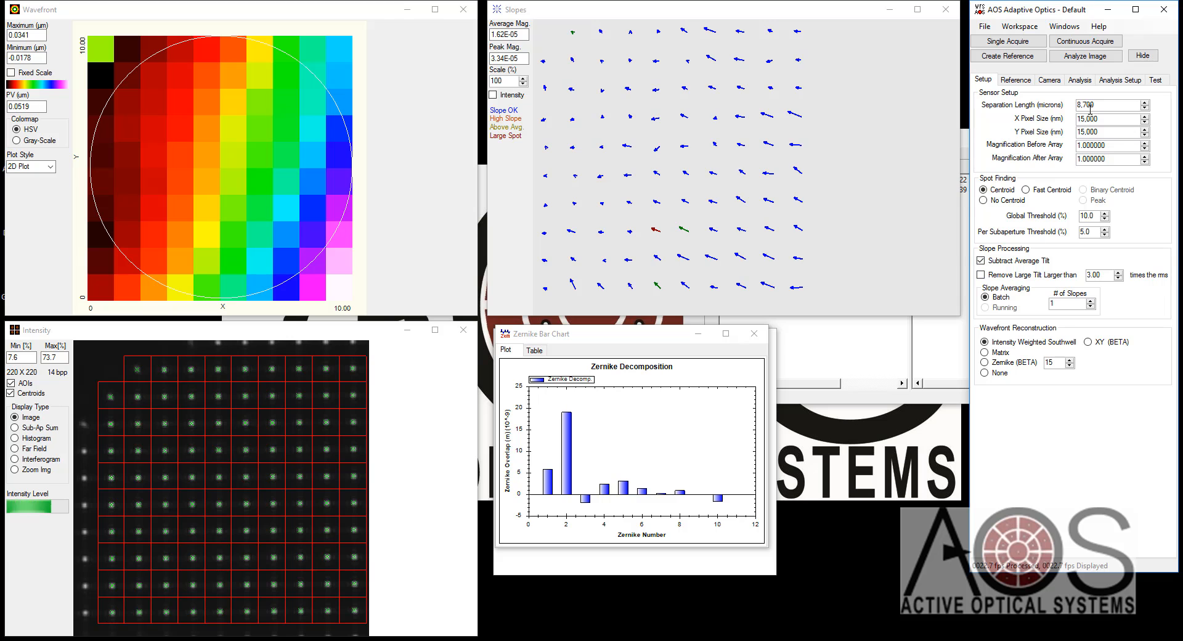
click(1096, 45)
click(1100, 42)
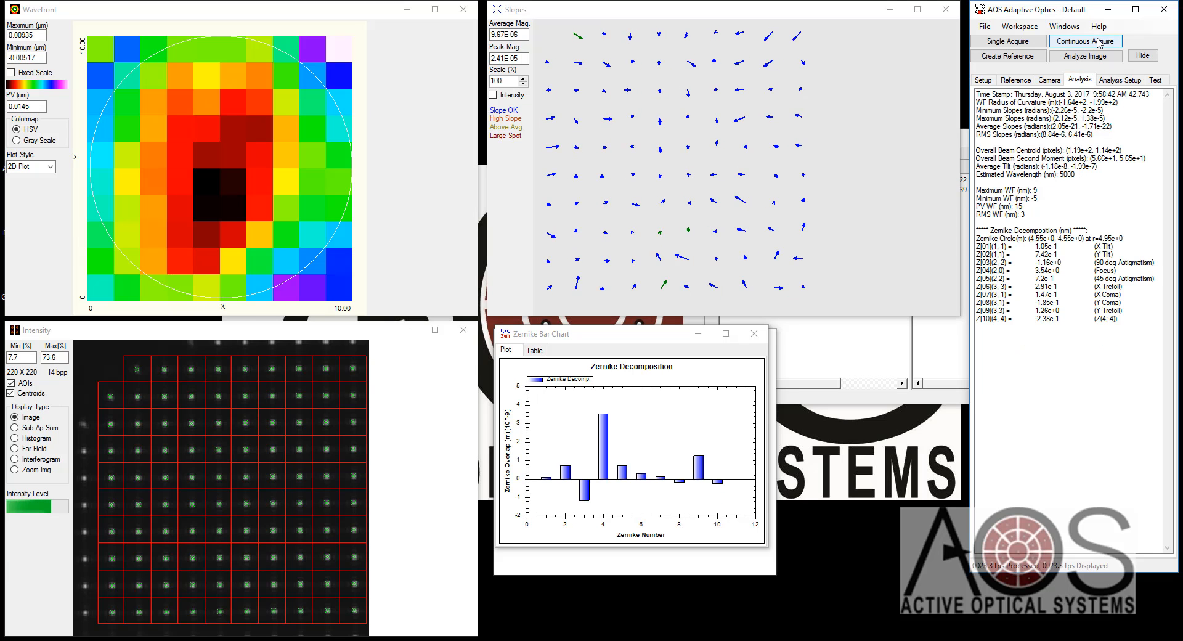